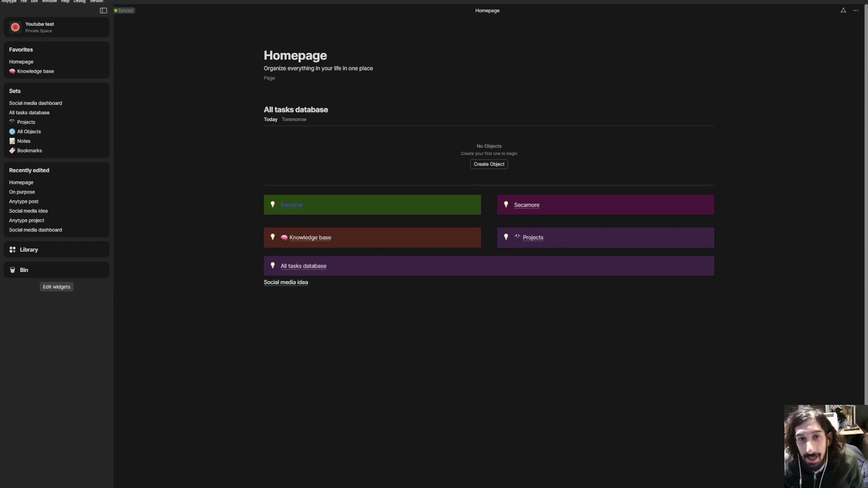
- Add an empty line below Social media idea, then cancel a started mention
left_click(379, 303)
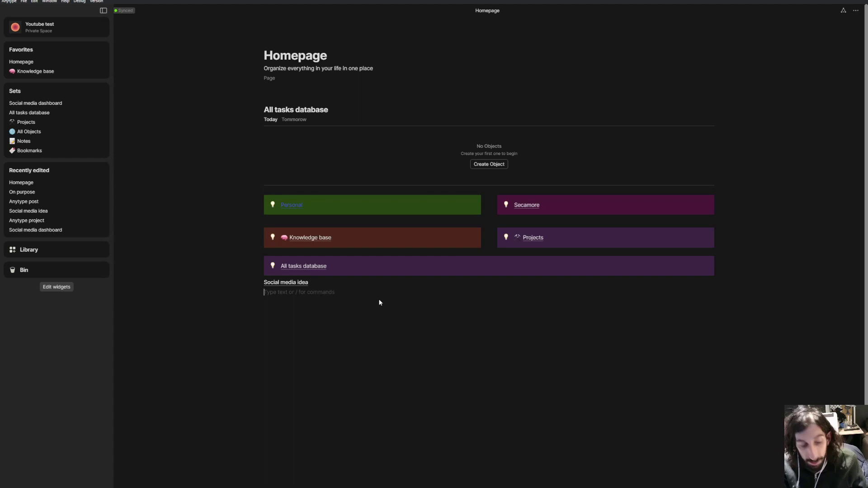
type("@")
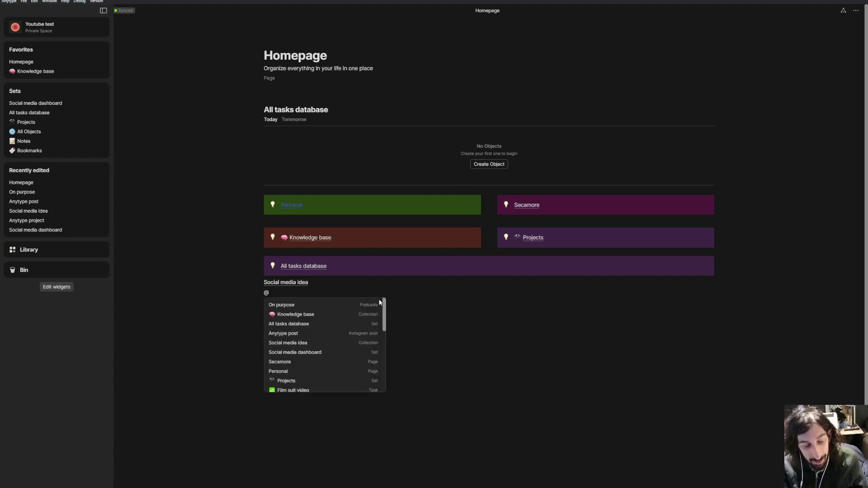
key("BackSpace")
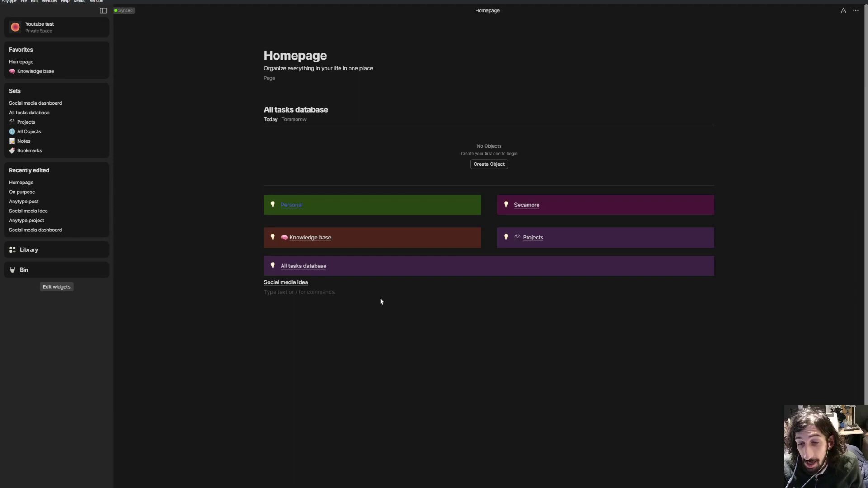
- Switch to the personal space, view its object graph, then return to the Youtube test space
left_click(512, 457)
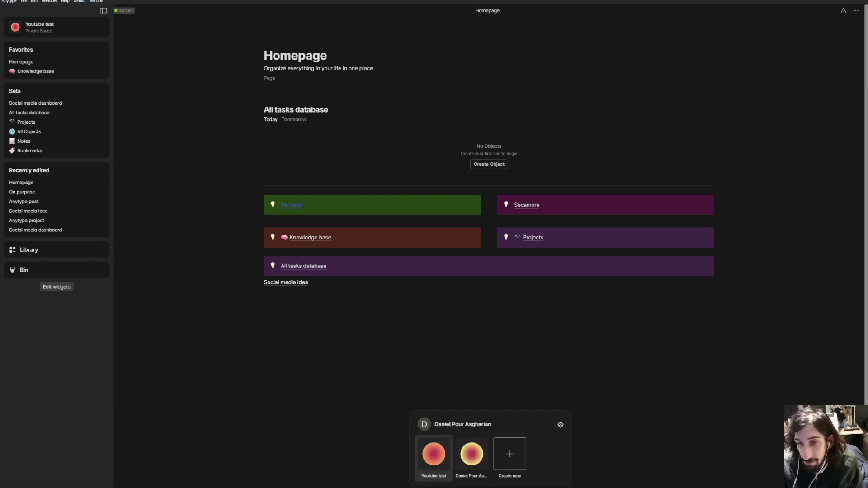
left_click(462, 461)
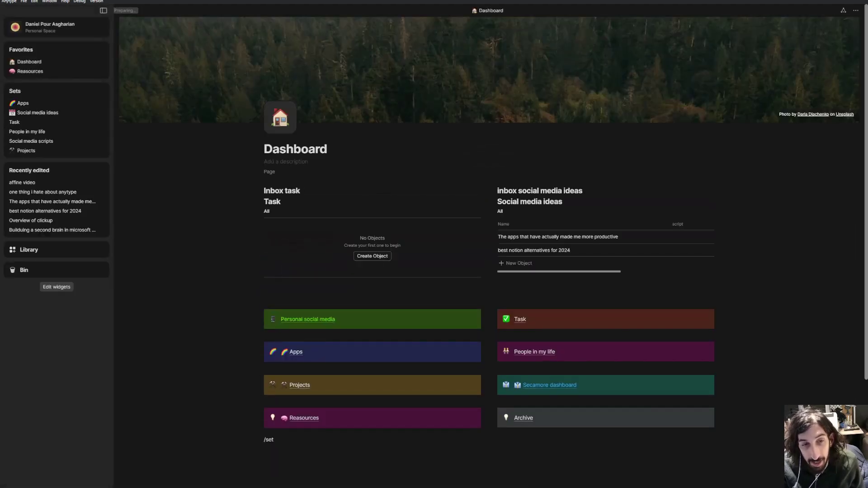
key("ctrl+alt+o")
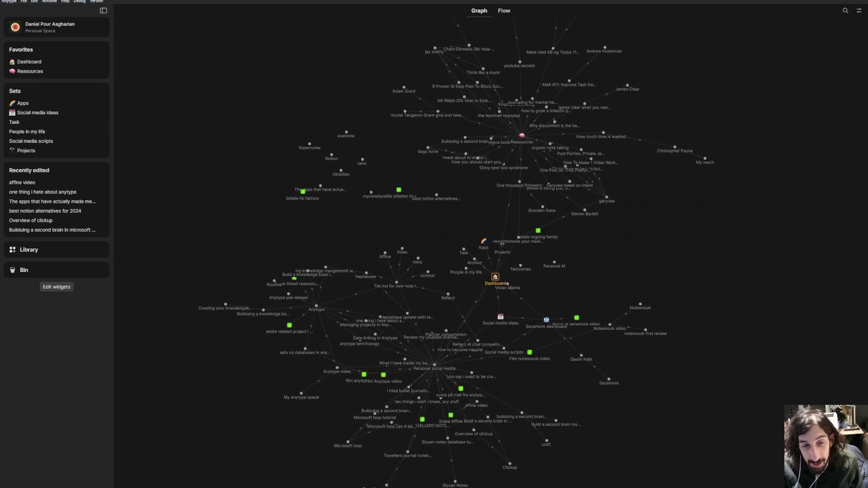
scroll(541, 430, "up", 3)
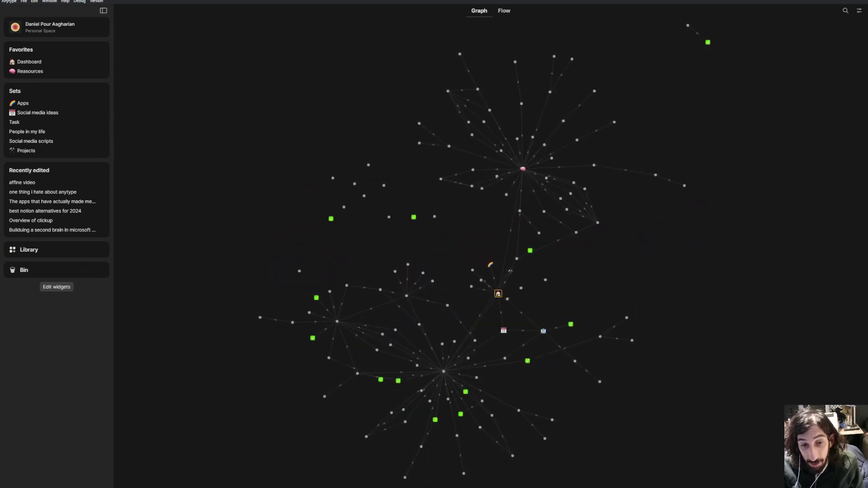
key("ctrl+tab")
left_click(473, 452)
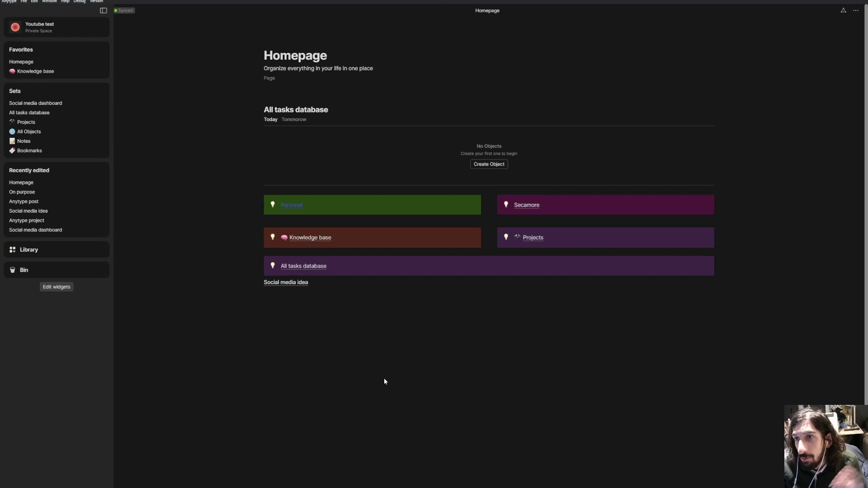
left_click(306, 304)
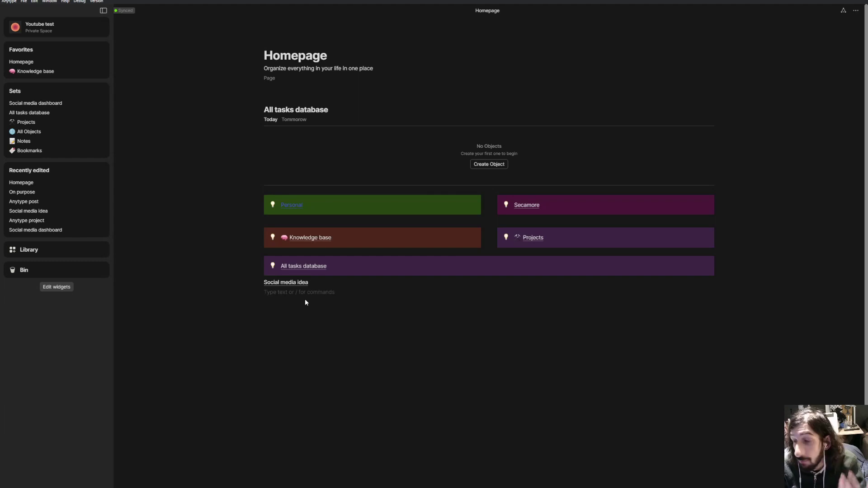
type("@")
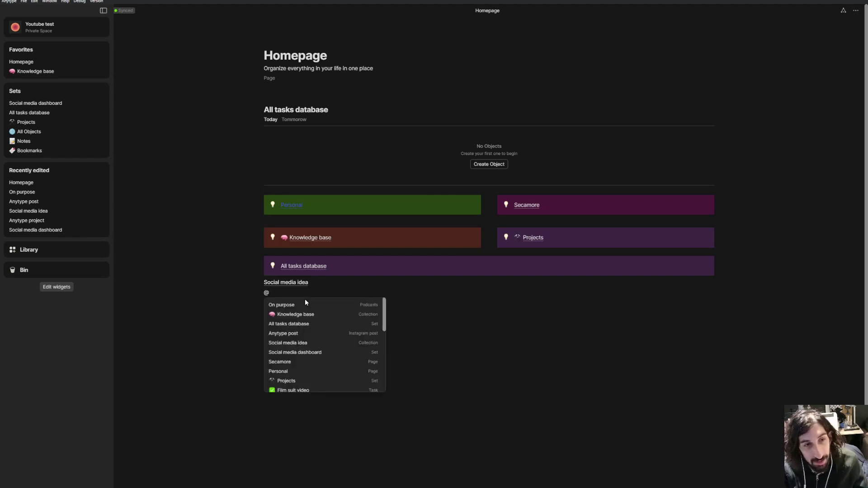
type("tod")
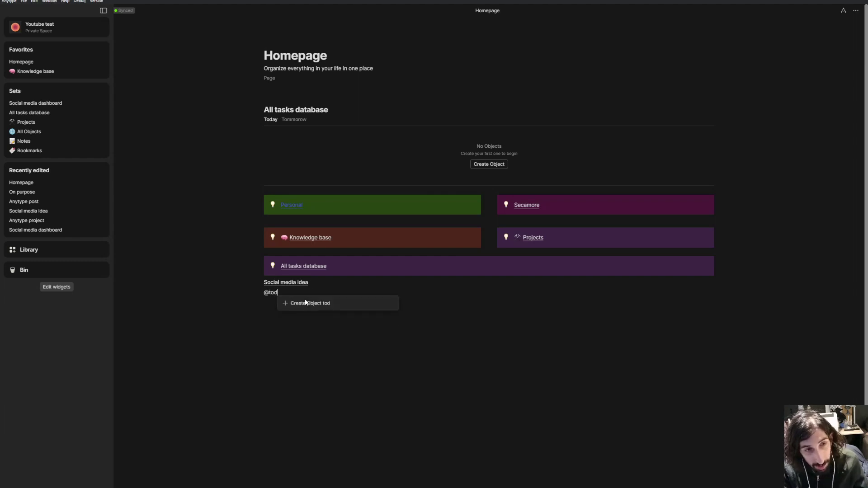
type("ay")
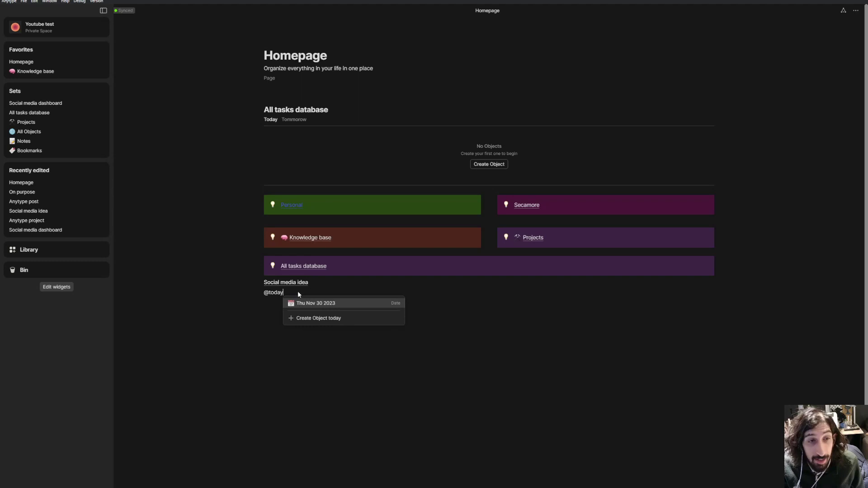
left_click(319, 304)
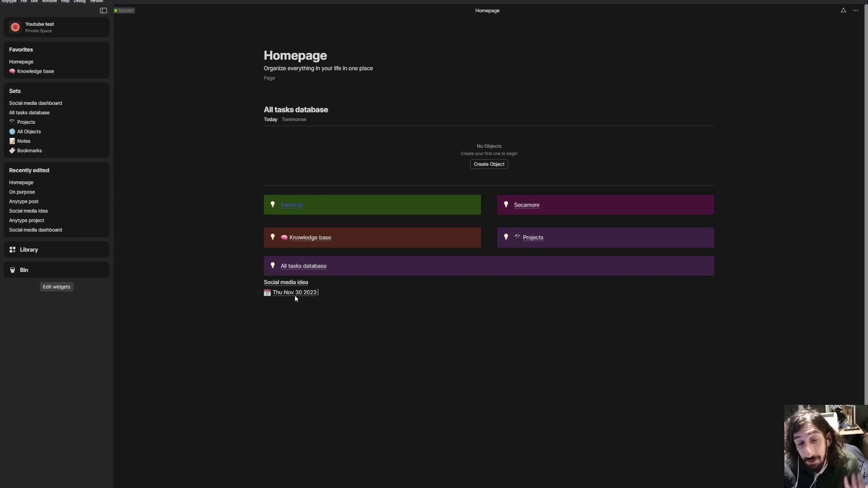
- Open the Thu Nov 30 2023 date page and preview the Homepage listed as its backlink
left_click(299, 294)
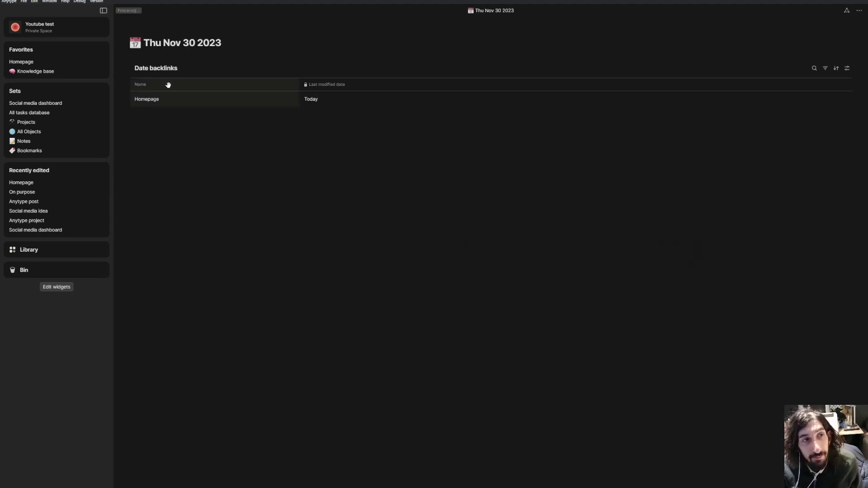
left_click(170, 103)
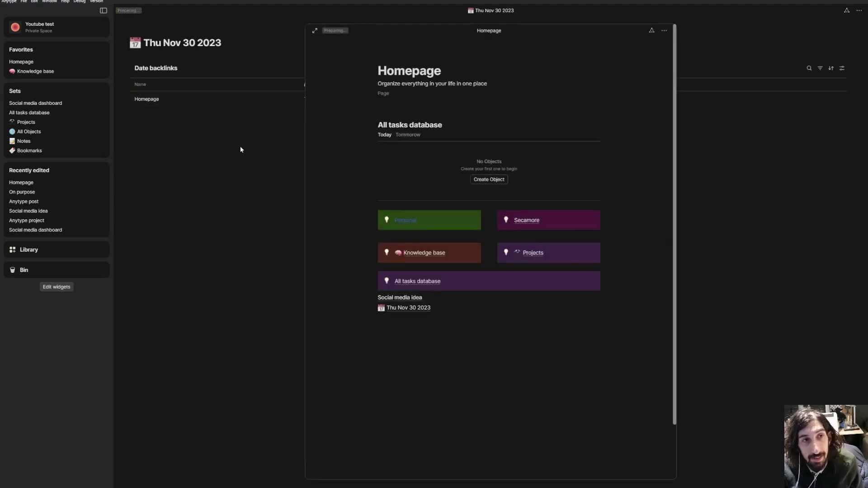
left_click(239, 170)
- Back on the Homepage, delete the date mention line, leaving an empty line under Social media idea
key("alt+Left")
left_click_drag(340, 301, 265, 293)
key("BackSpace")
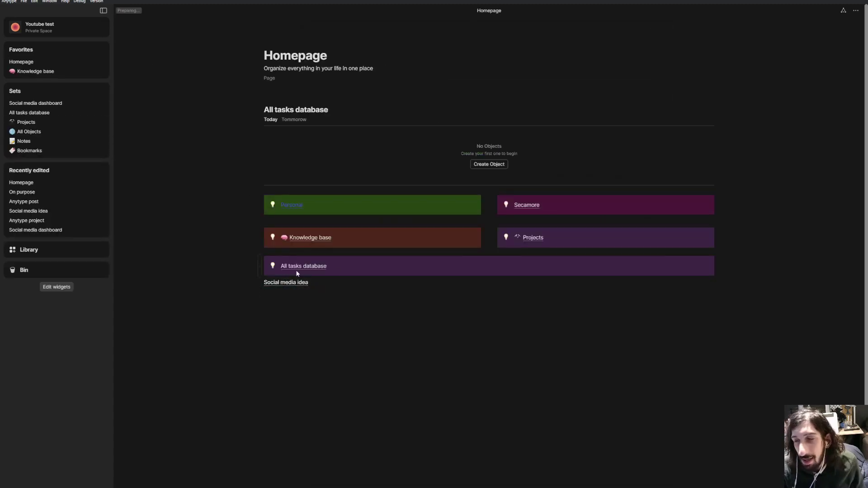
left_click(281, 297)
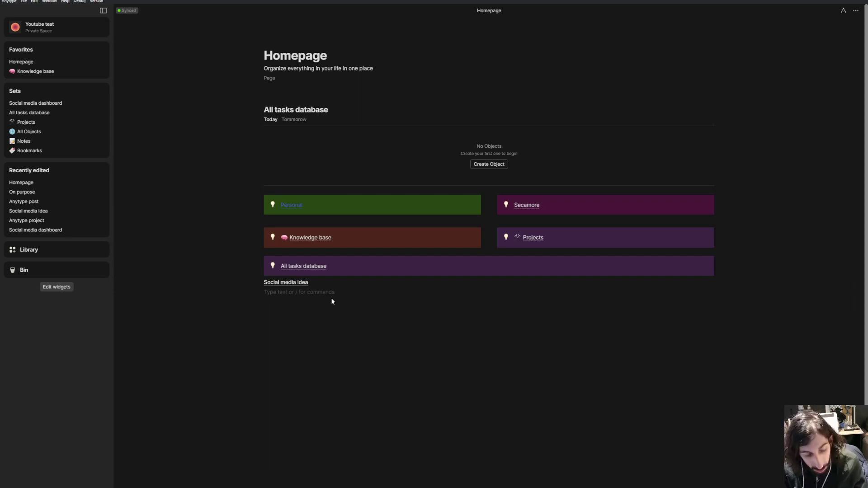
- Create a 'journal' object type from the Types library search, then return to the library
left_click(58, 250)
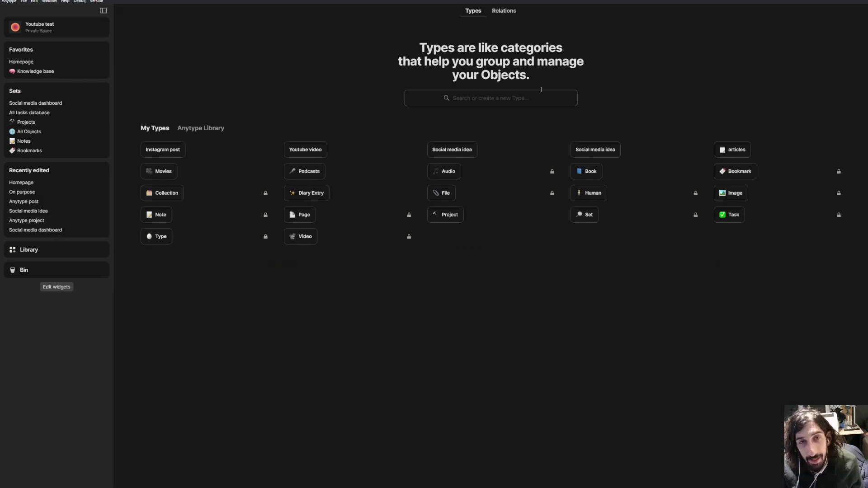
left_click(523, 98)
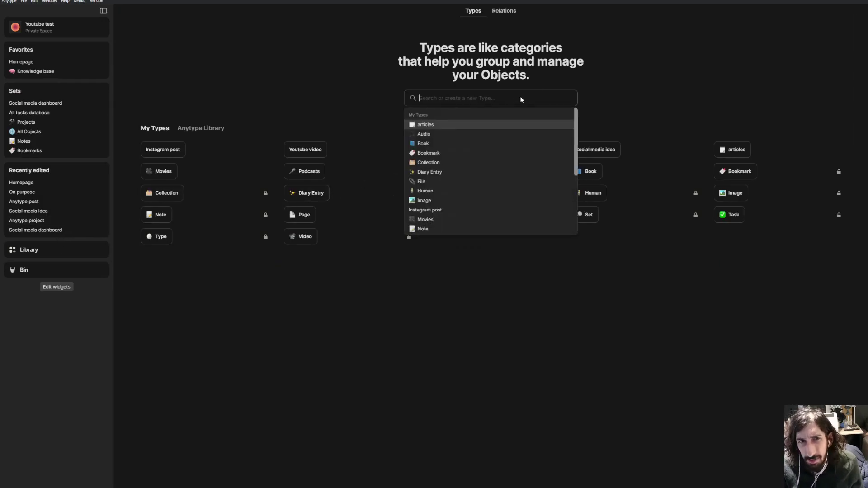
type("journal")
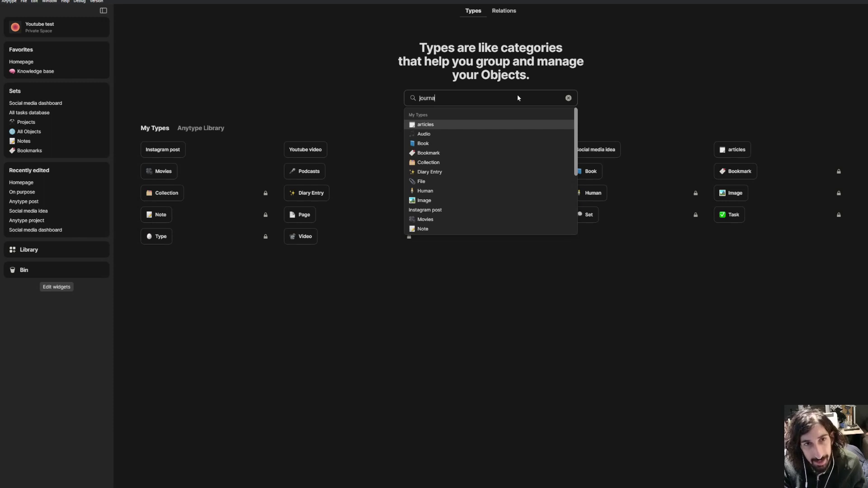
left_click(466, 113)
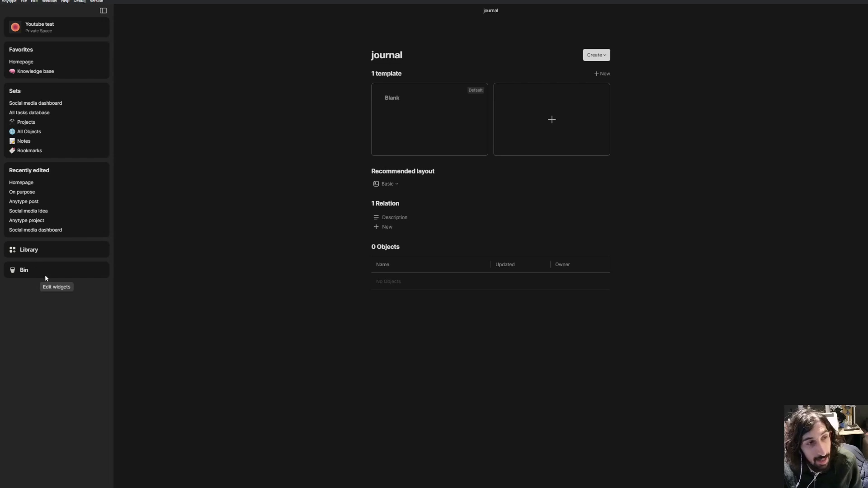
left_click(39, 251)
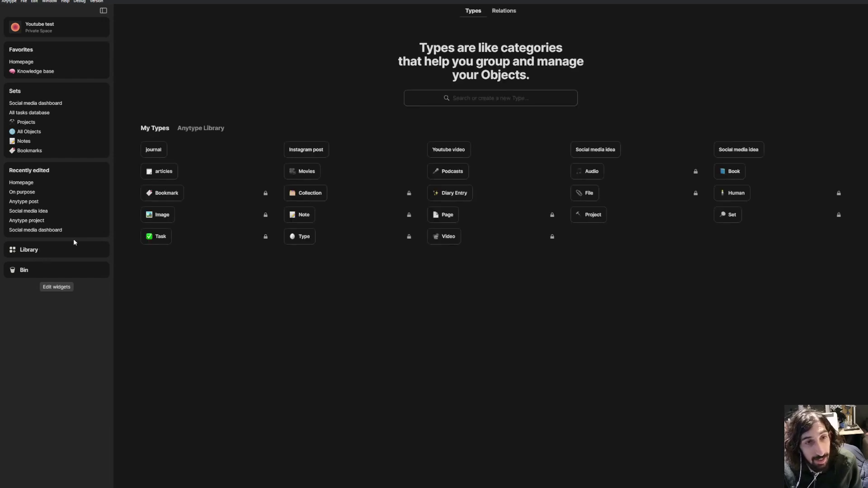
- Insert a new set below Social media idea on the Homepage with /set
left_click(49, 63)
left_click(344, 321)
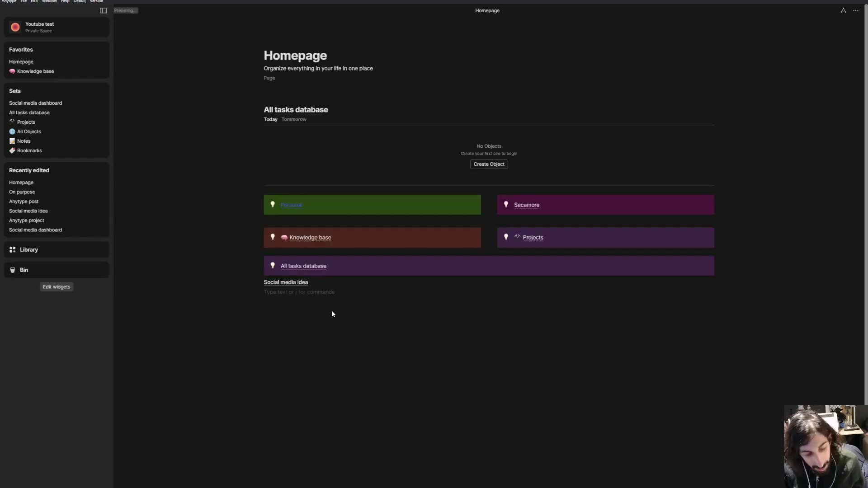
type("/set")
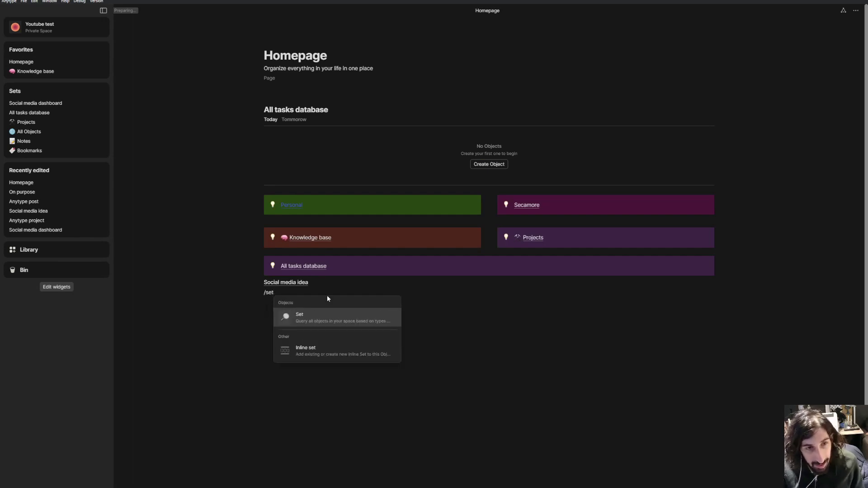
left_click(345, 311)
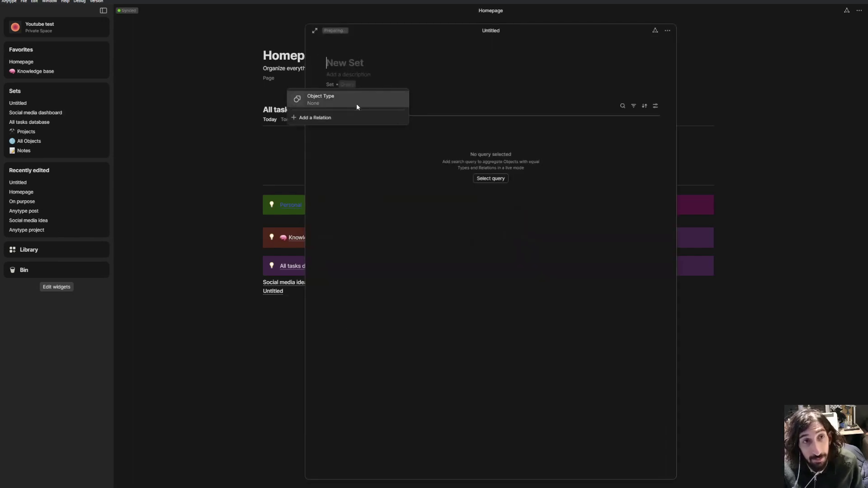
- Base the set on the journal type, title it 'Journaling', and add a new entry
mouse_move(368, 104)
type("l")
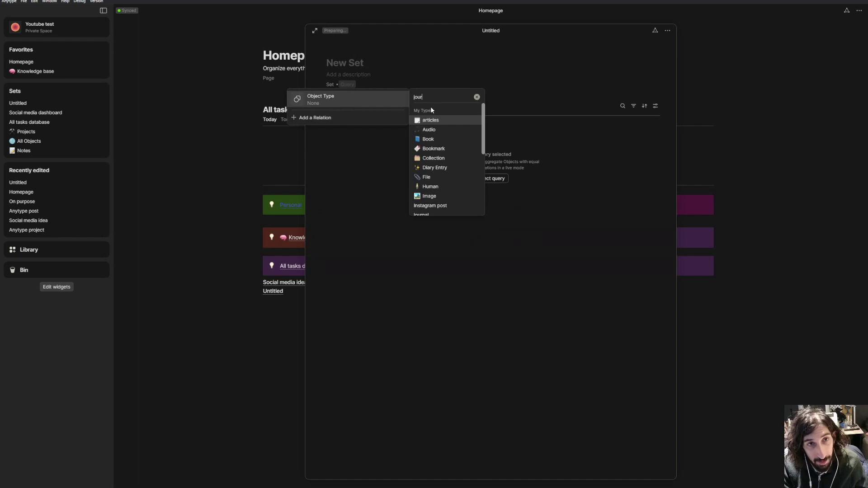
type("ournal")
left_click(433, 120)
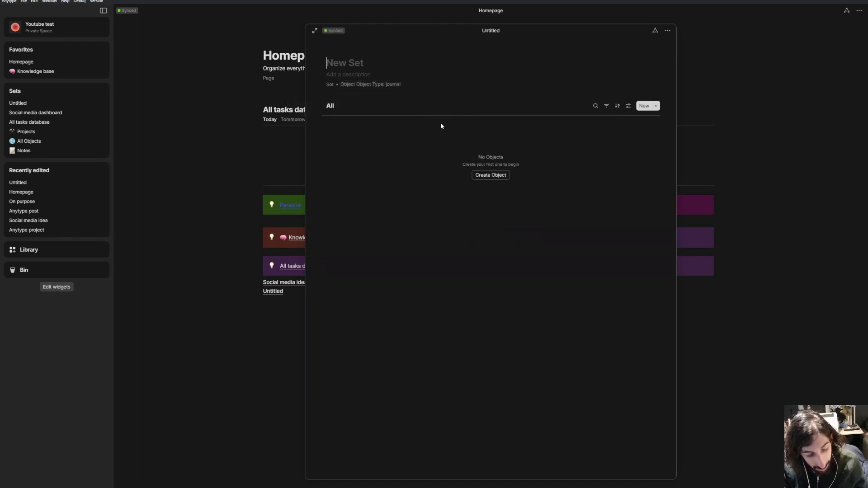
type("Journaling")
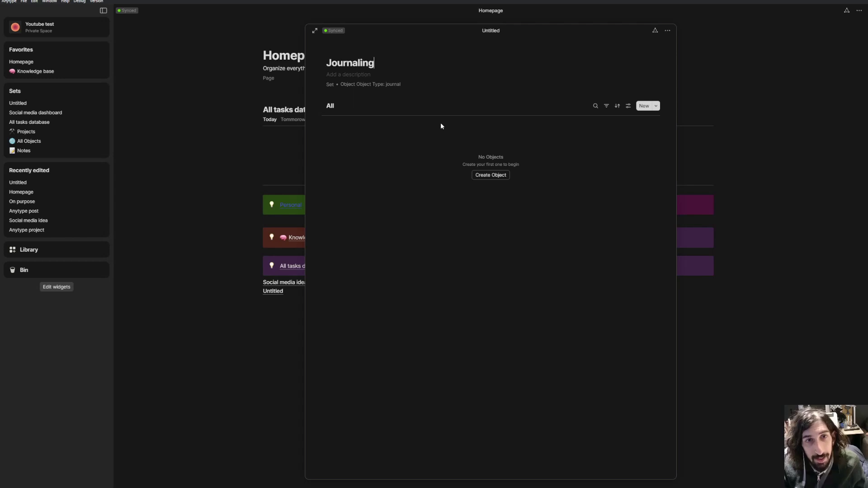
left_click(500, 174)
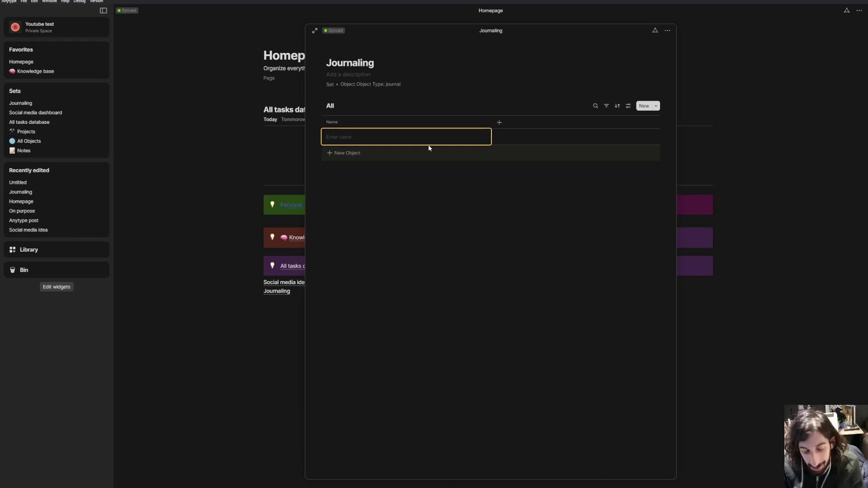
- Name the new entry 'journal', open it, and retitle it 'Journal 30.11'
type("journal")
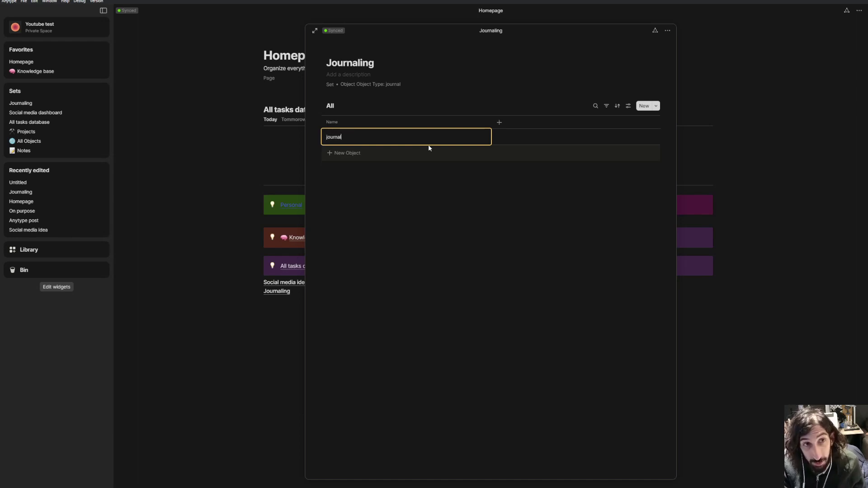
key("Return")
double_click(427, 136)
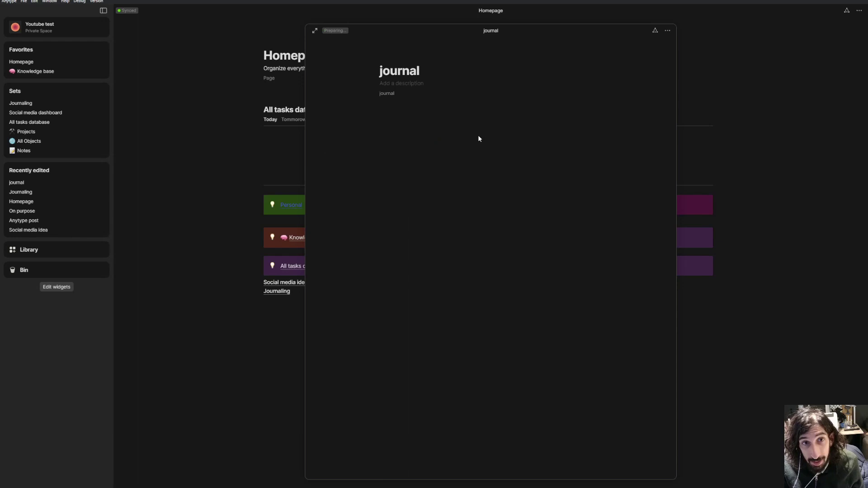
double_click(388, 63)
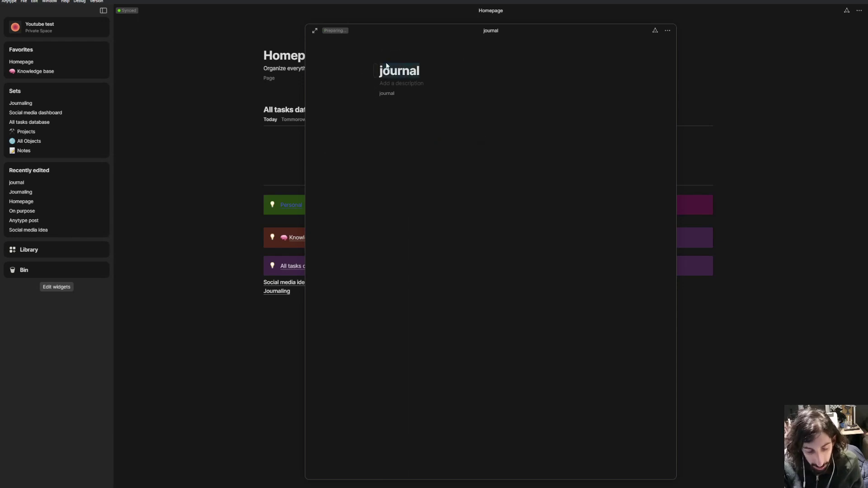
type("Journal 30.1")
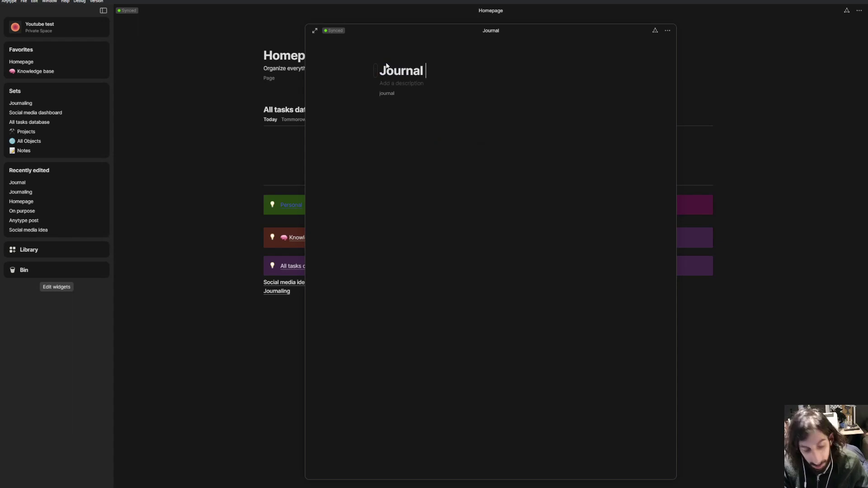
type("1")
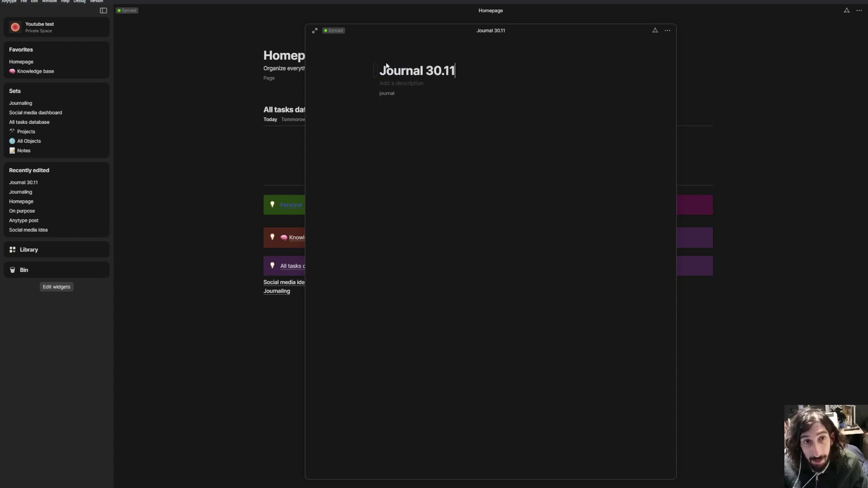
left_click(406, 109)
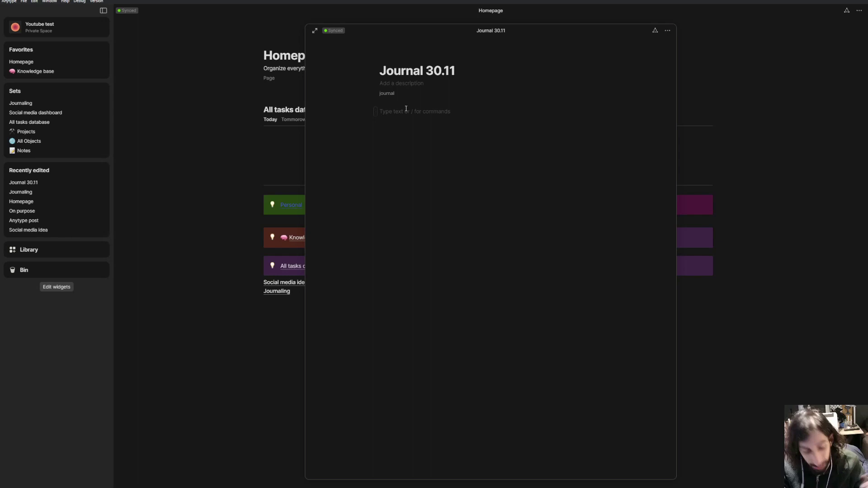
- Start the body with a Thu Nov 30 2023 date mention followed by 'I did a good job at work'
type("ho")
key("BackSpace")
key("BackSpace")
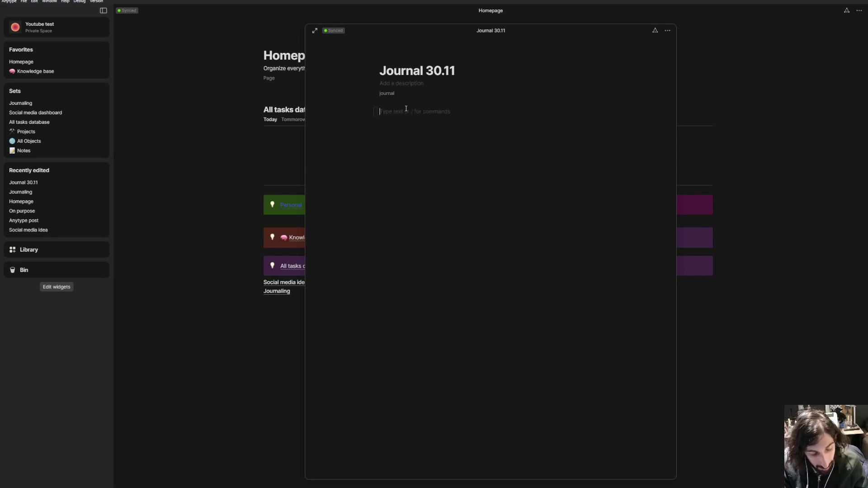
type("Today I d")
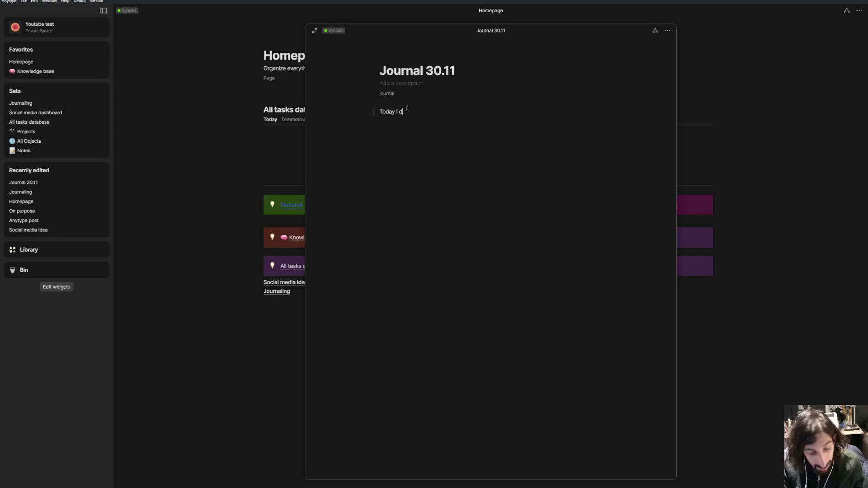
type("i")
key("BackSpace")
key("BackSpace")
key("BackSpace")
key("BackSpace")
key("BackSpace")
key("BackSpace")
key("BackSpace")
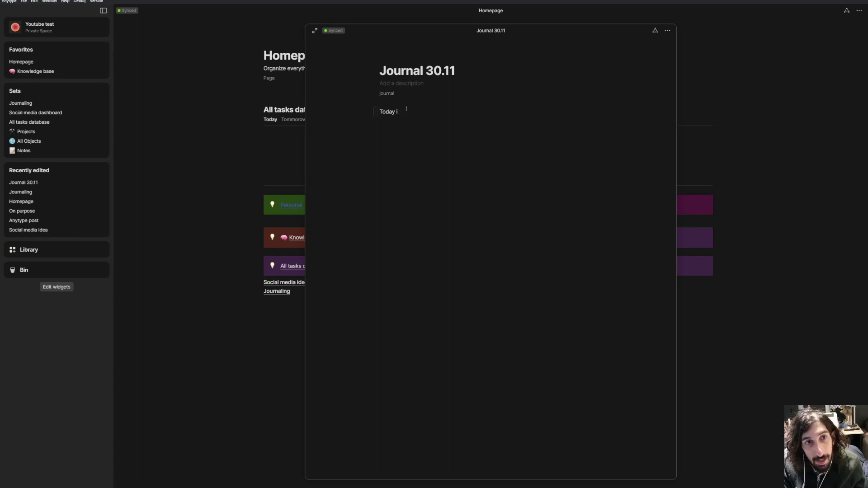
key("BackSpace")
type("@today")
key("Return")
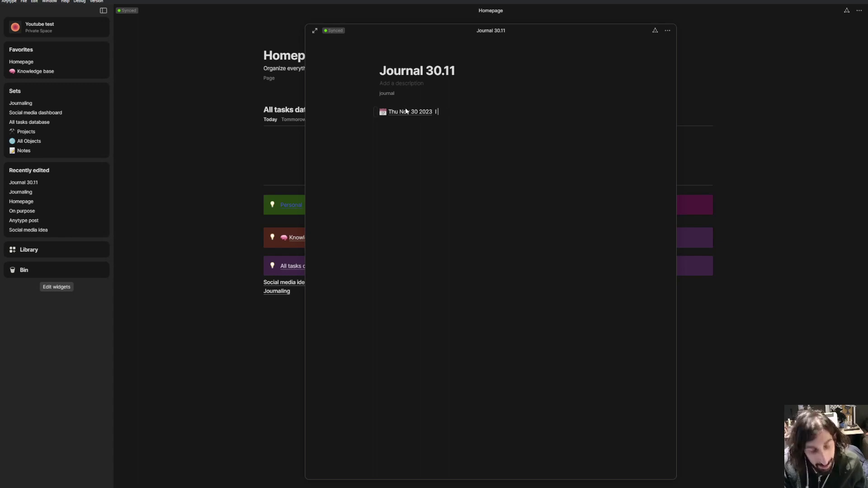
type("I did a g")
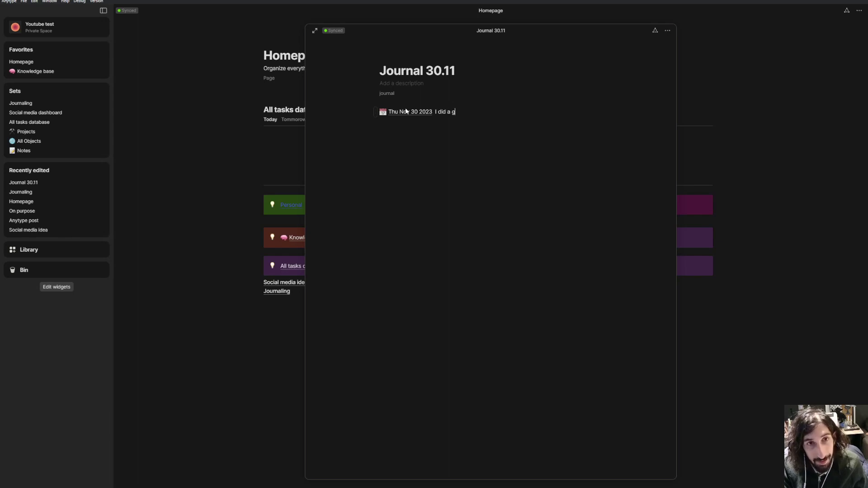
type("ood job at work")
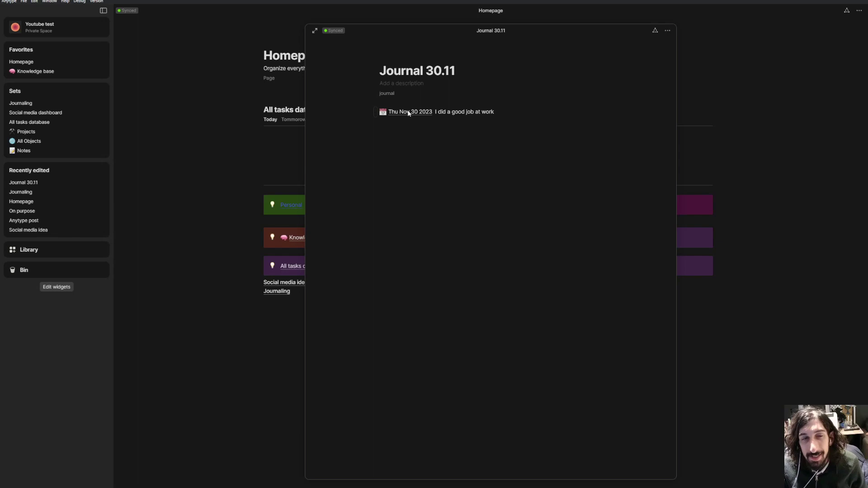
- Check that the Thu Nov 30 2023 date page lists Journal 30.11, then close the entry to the Homepage
left_click(411, 113)
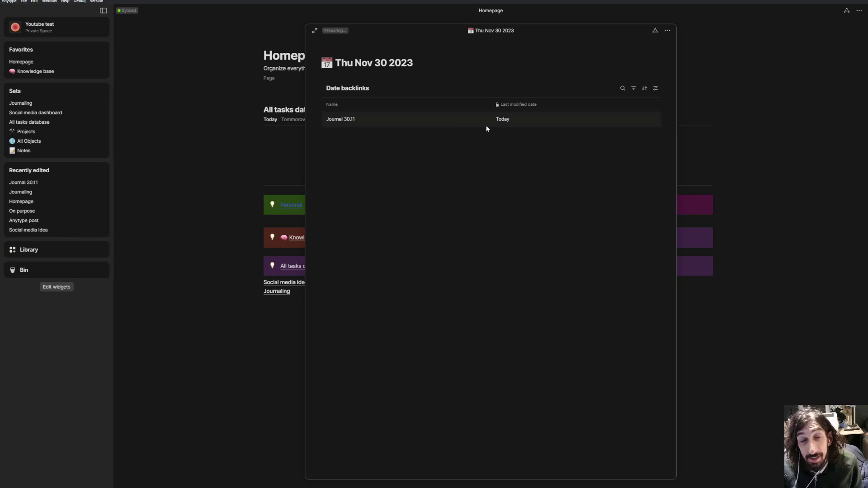
left_click(349, 123)
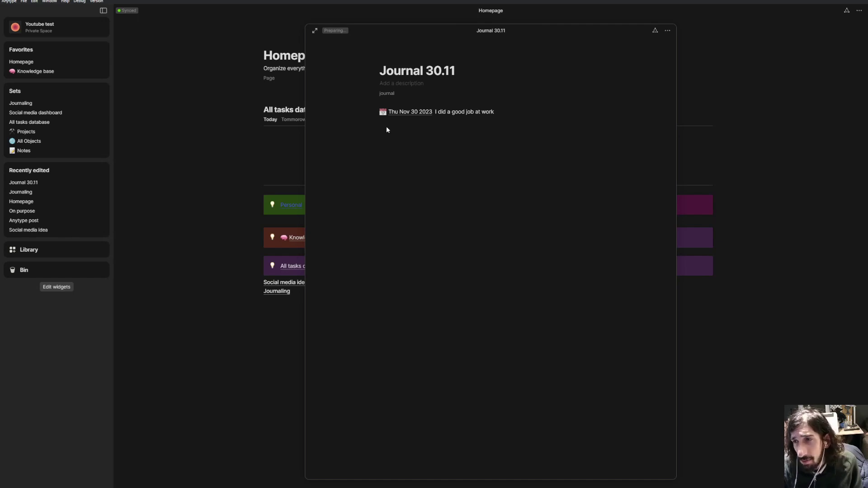
left_click(405, 125)
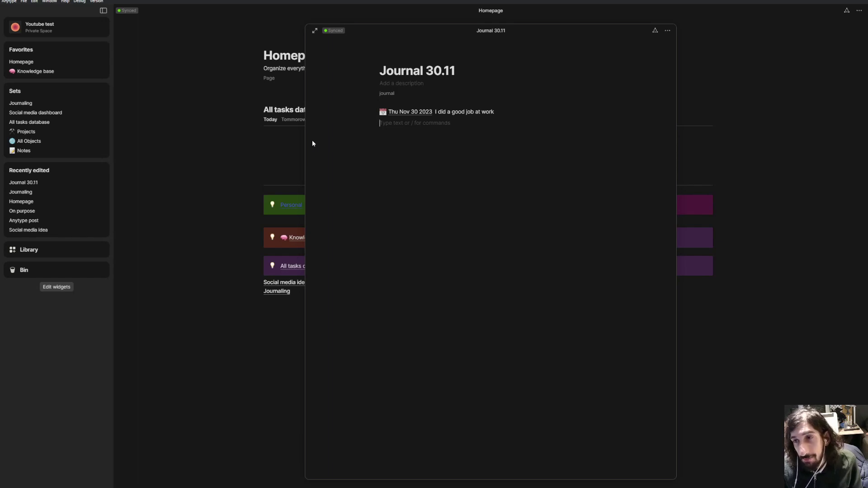
left_click(212, 164)
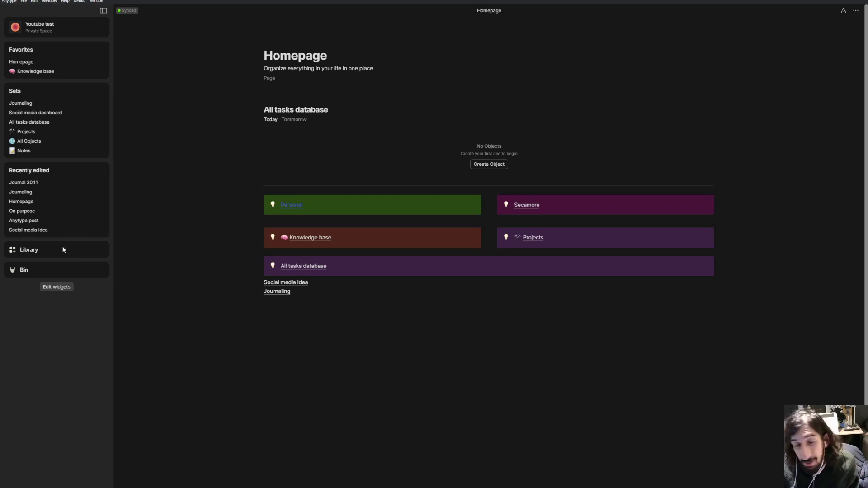
- Create a 'habits' object type by searching 'habits' in the Types library
left_click(86, 254)
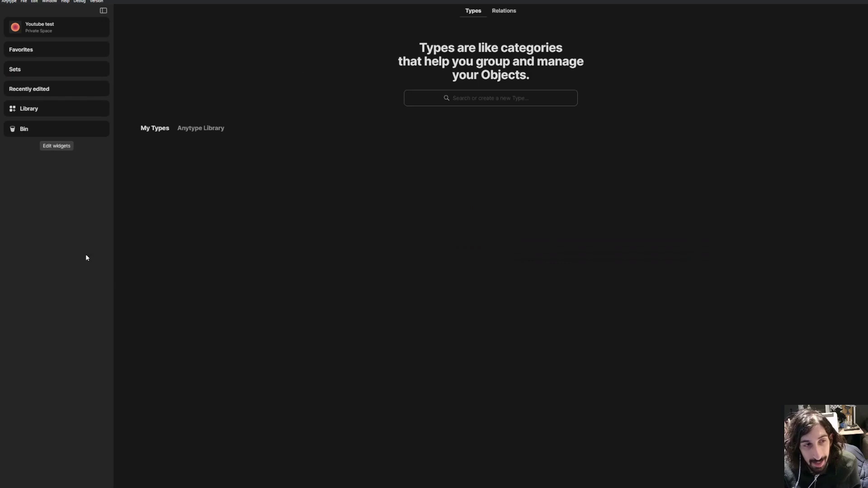
left_click(462, 99)
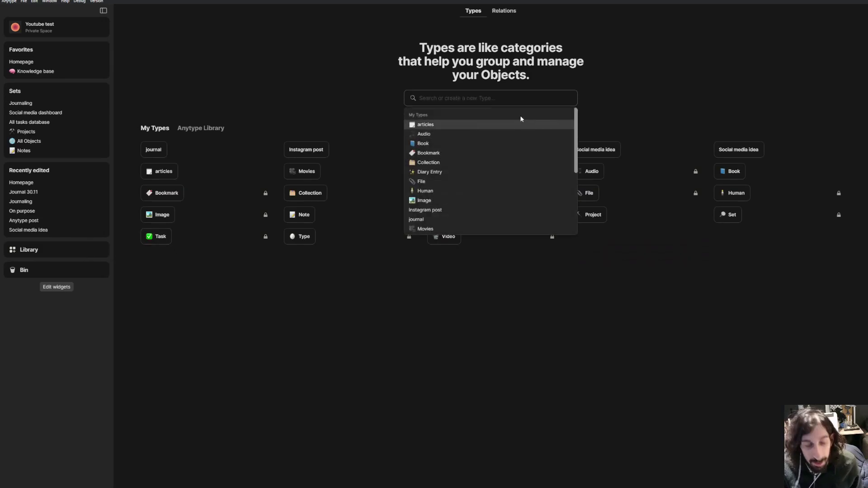
type("ha")
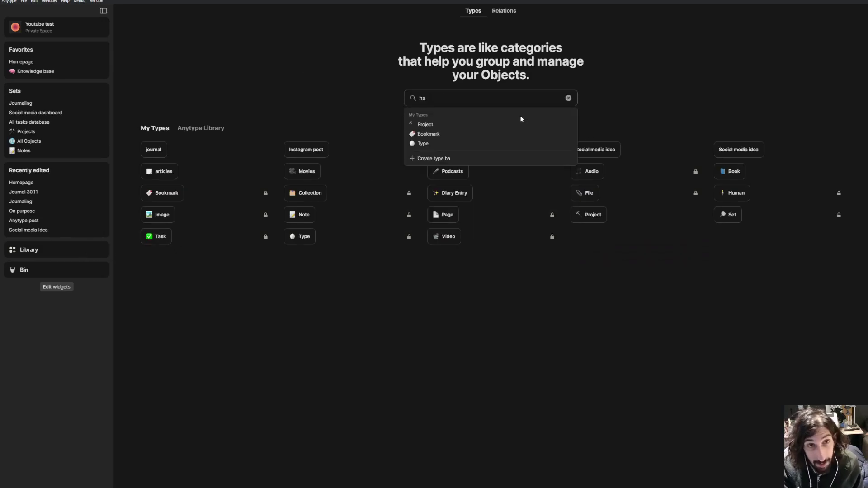
type("bits")
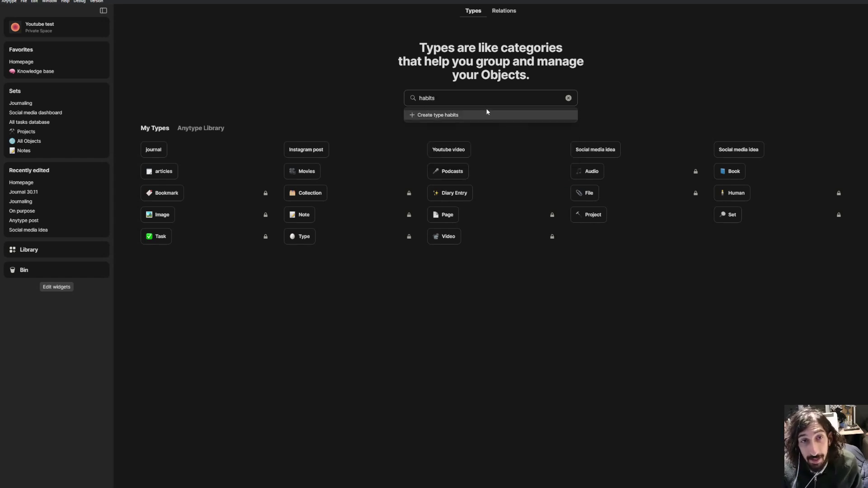
left_click(487, 114)
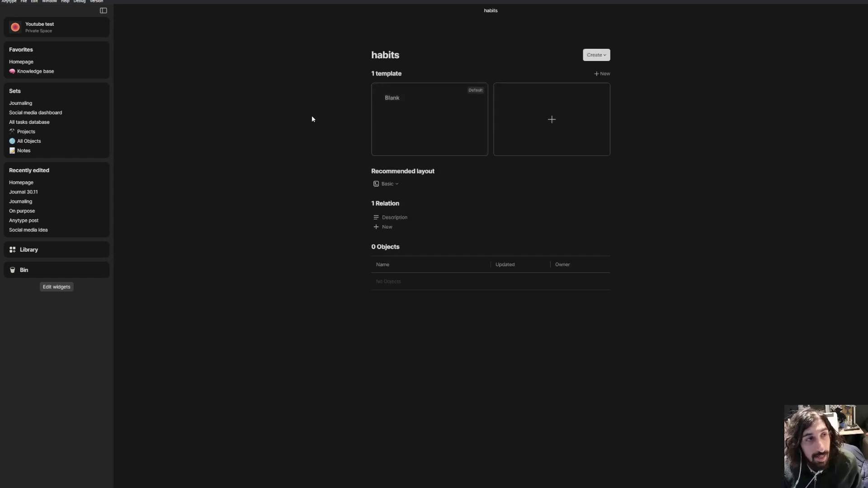
- Insert a new set at the Homepage's end that collects habits objects
left_click(32, 63)
left_click(338, 302)
type("/")
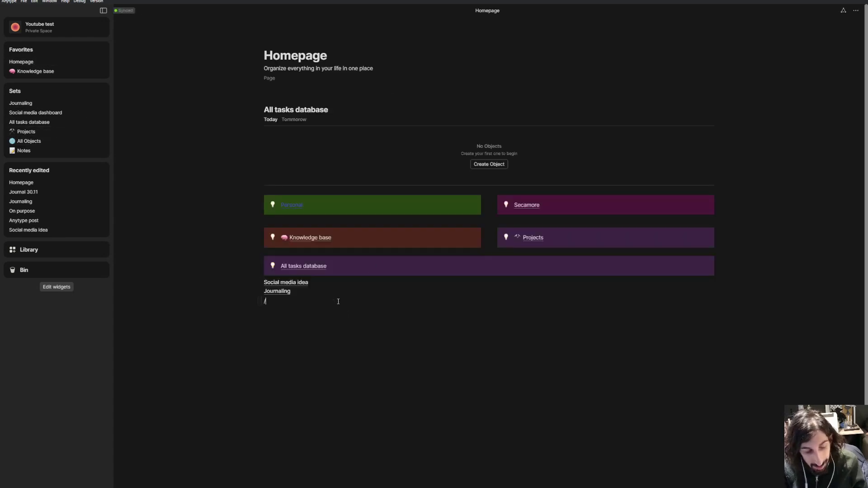
type("set")
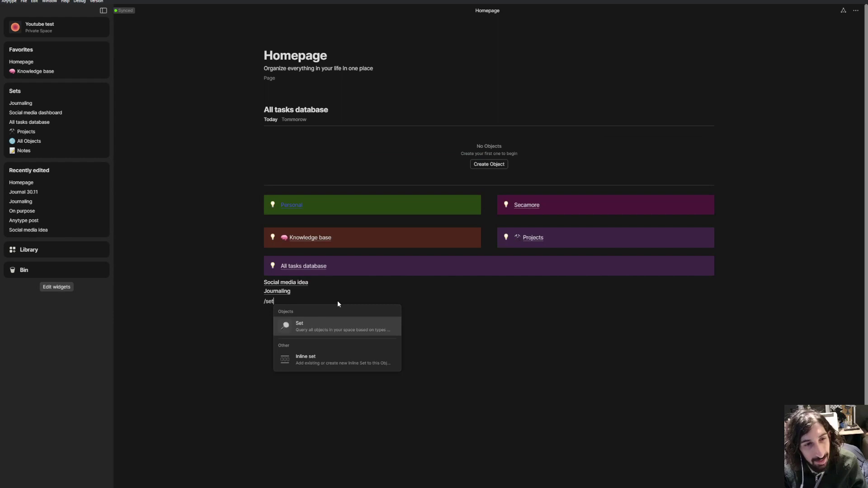
key("Return")
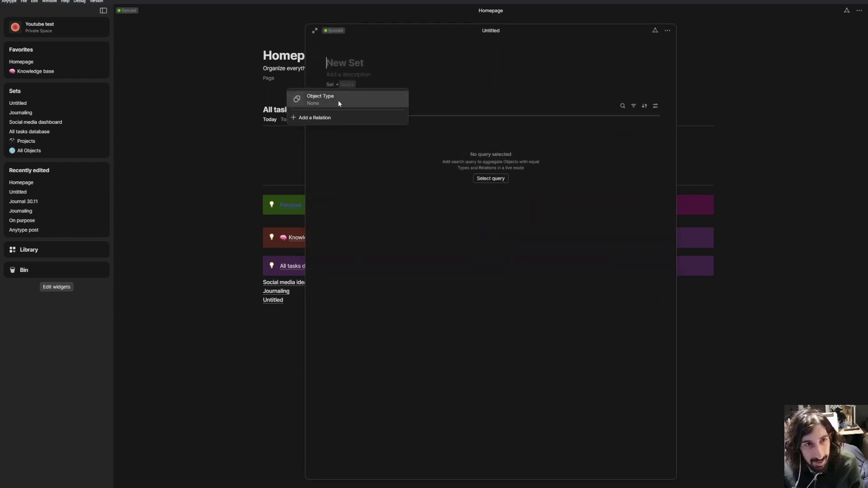
left_click(339, 108)
type("habits")
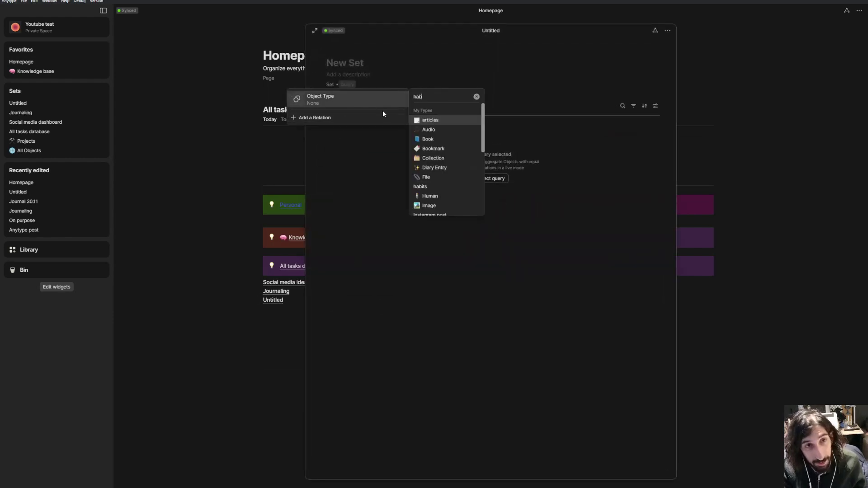
left_click(427, 118)
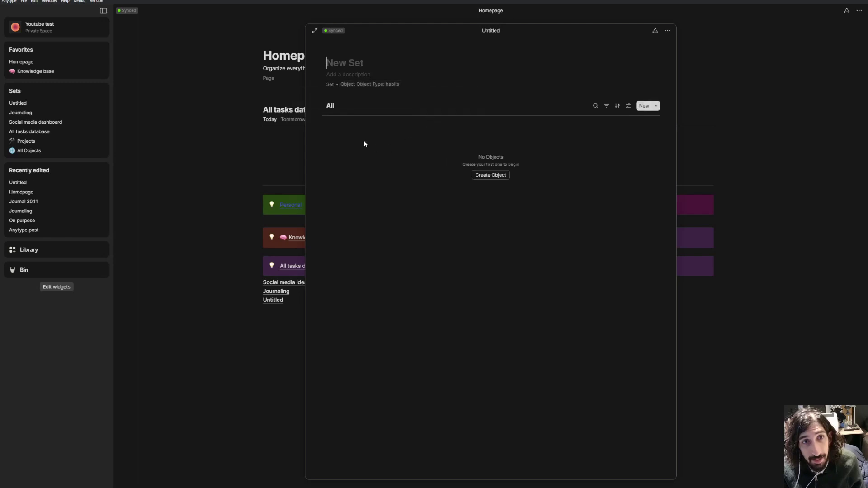
left_click(490, 176)
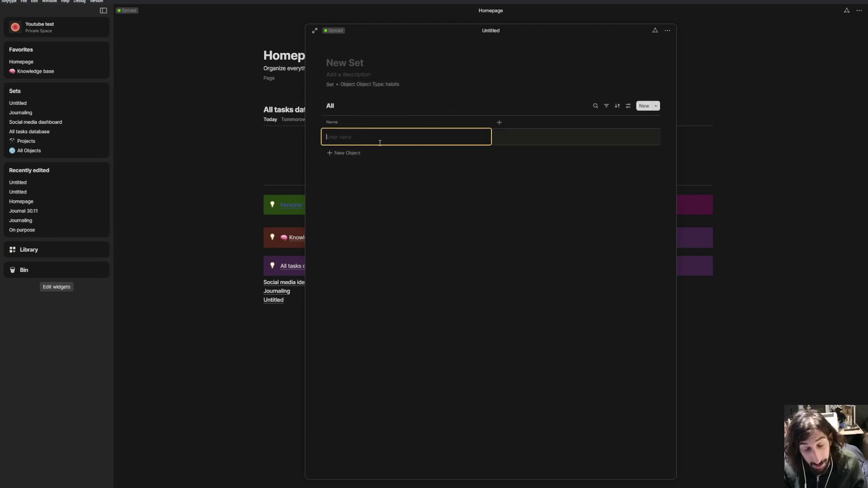
type("Journalling")
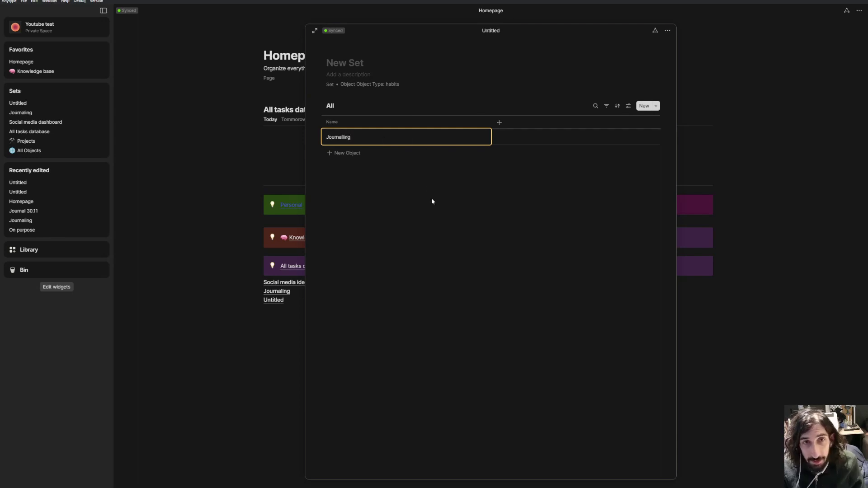
key("Return")
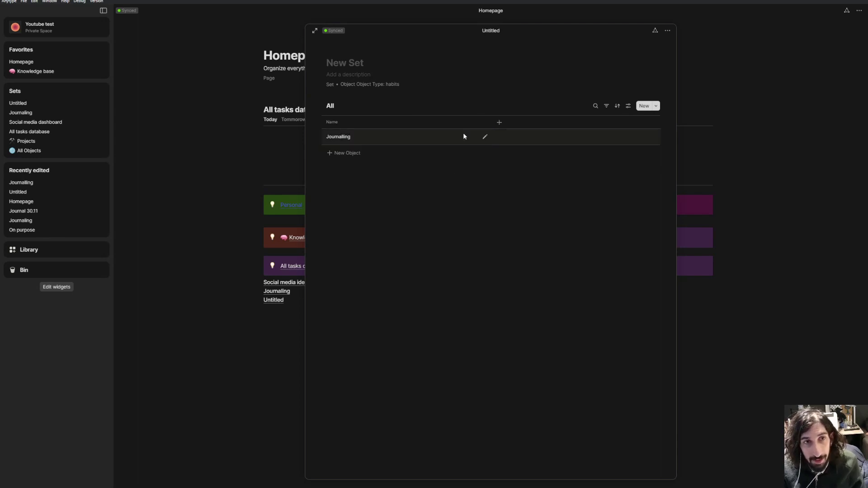
left_click(463, 132)
type("@today")
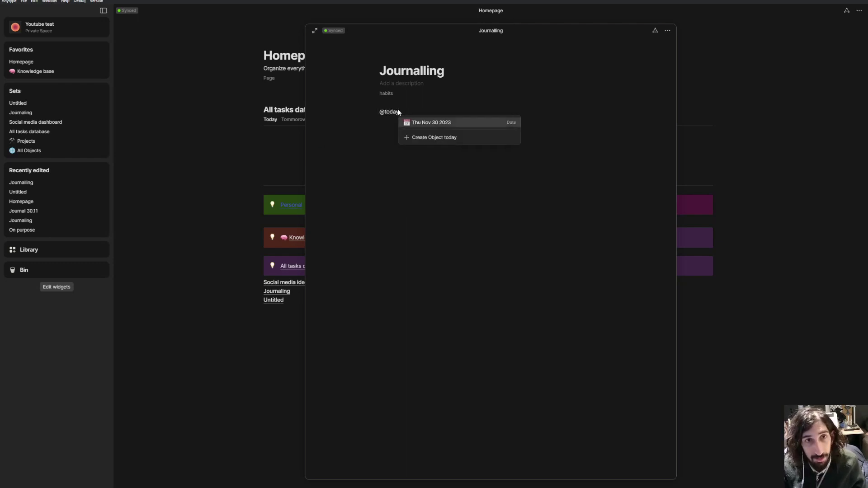
- Insert the Thu Nov 30 2023 mention in Journalling and check its date page
key("Return")
left_click(411, 115)
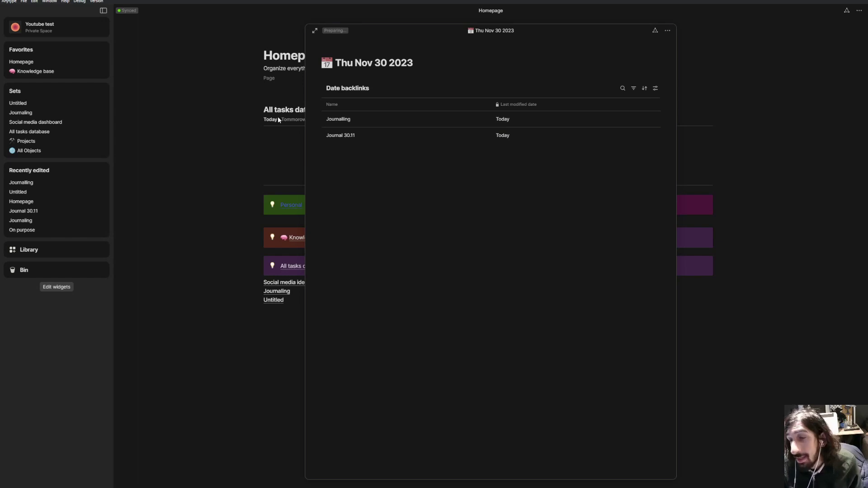
left_click(278, 131)
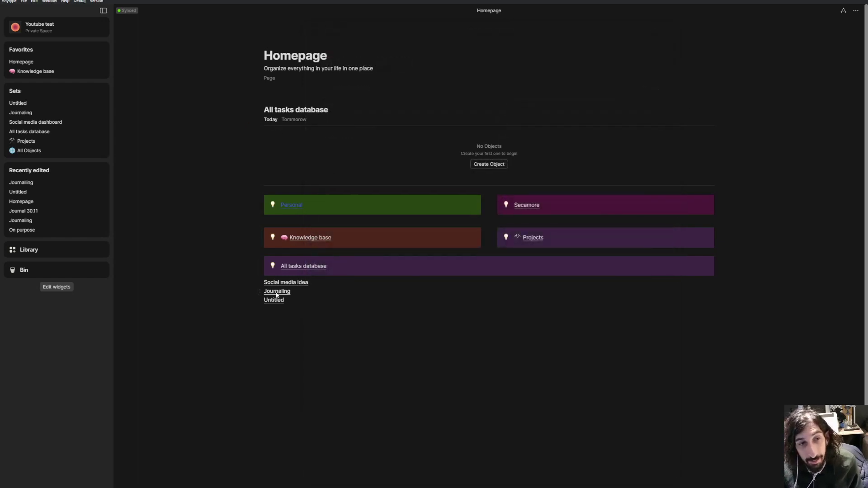
- Delete the Untitled set link from the Homepage, then briefly look at the Journaling set
left_click_drag(310, 308, 269, 298)
key("Delete")
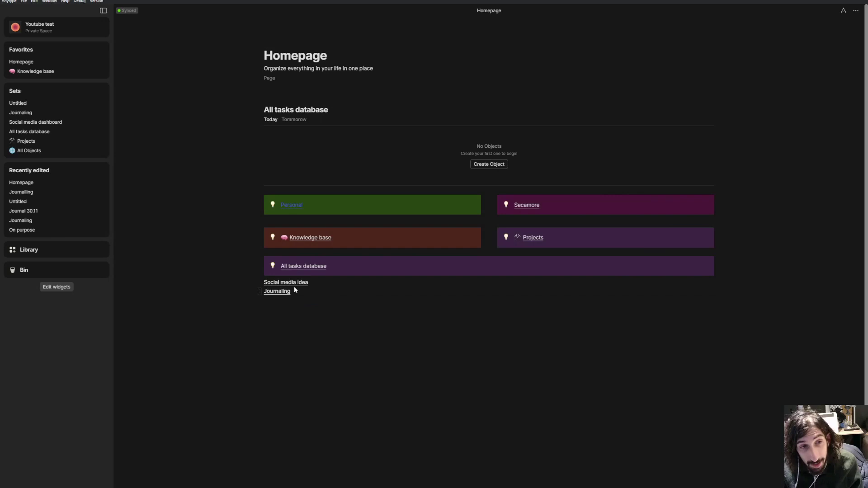
left_click(282, 292)
key("alt+Left")
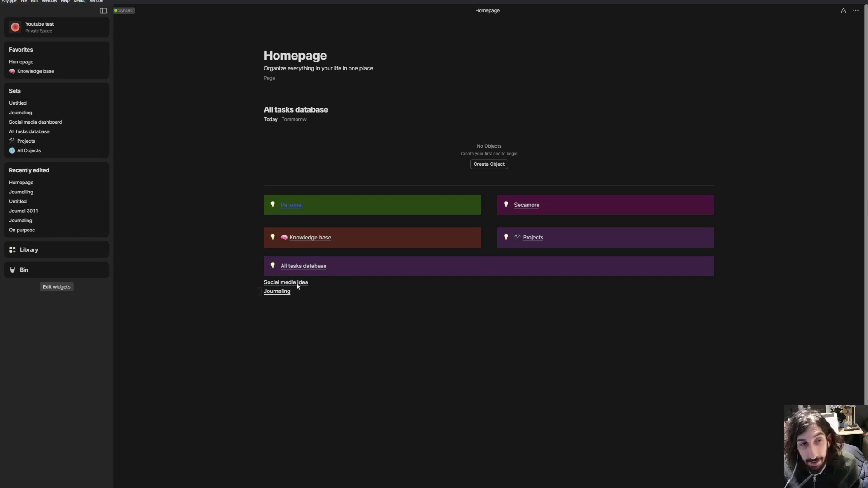
mouse_move(283, 292)
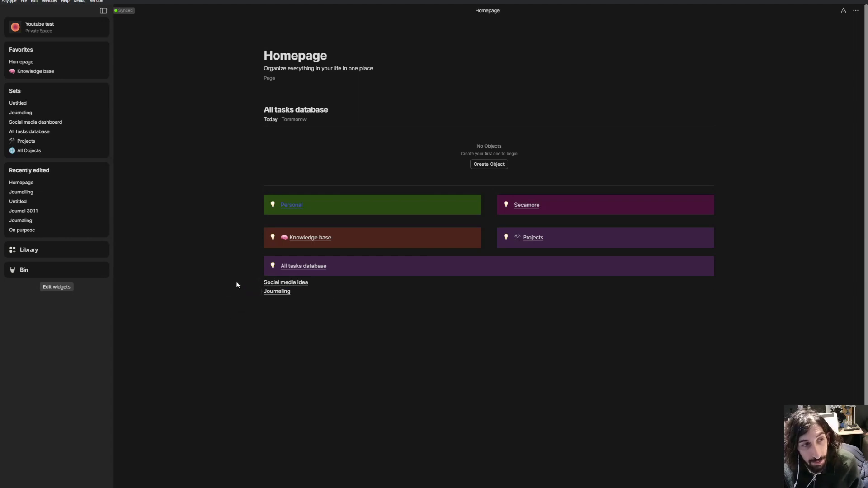
left_click(286, 291)
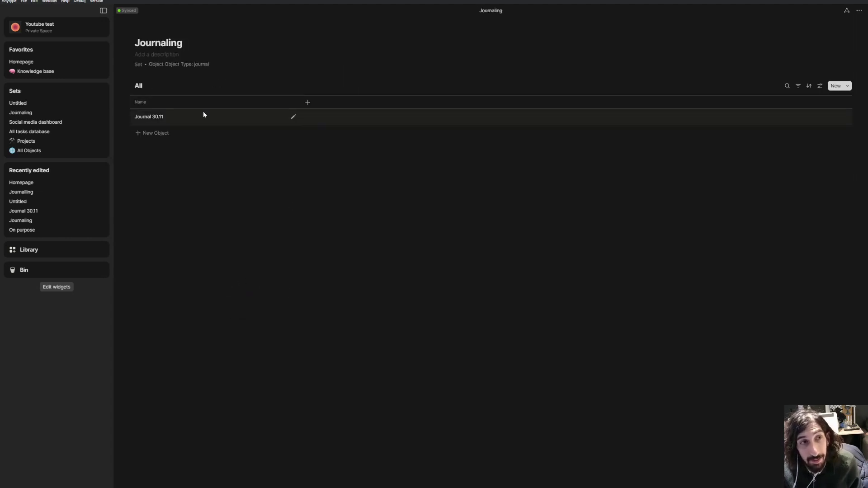
left_click(260, 119)
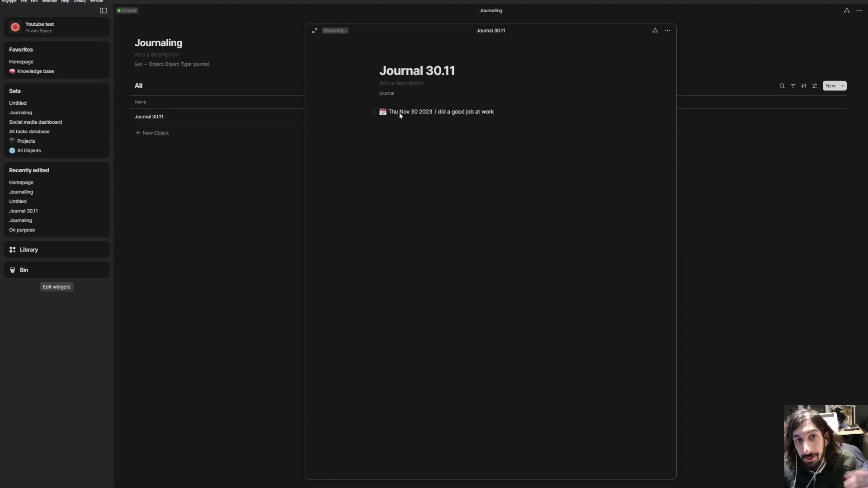
left_click(420, 114)
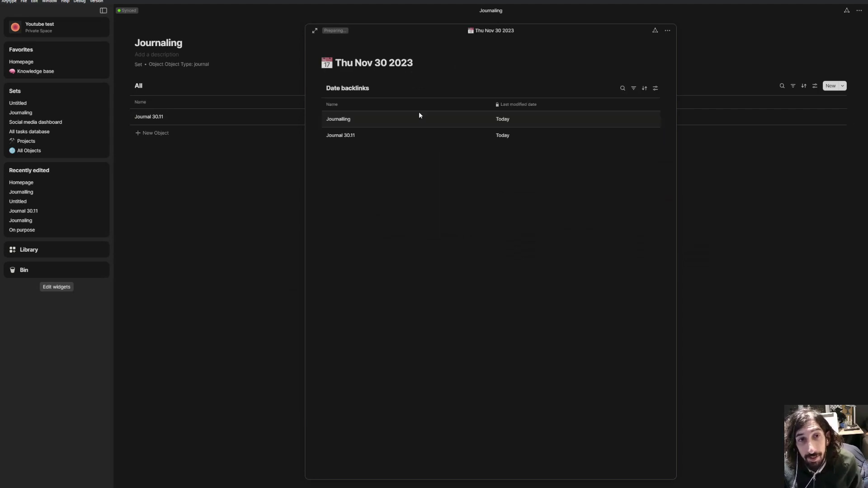
left_click(419, 117)
left_click(411, 113)
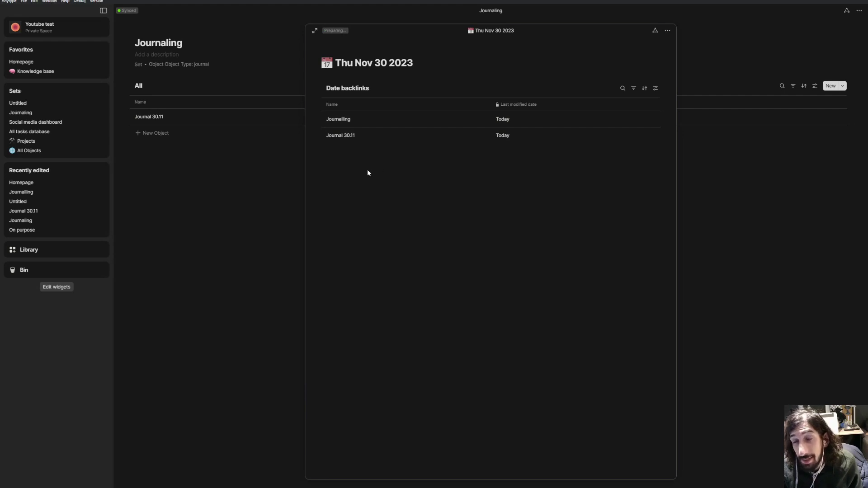
left_click(255, 193)
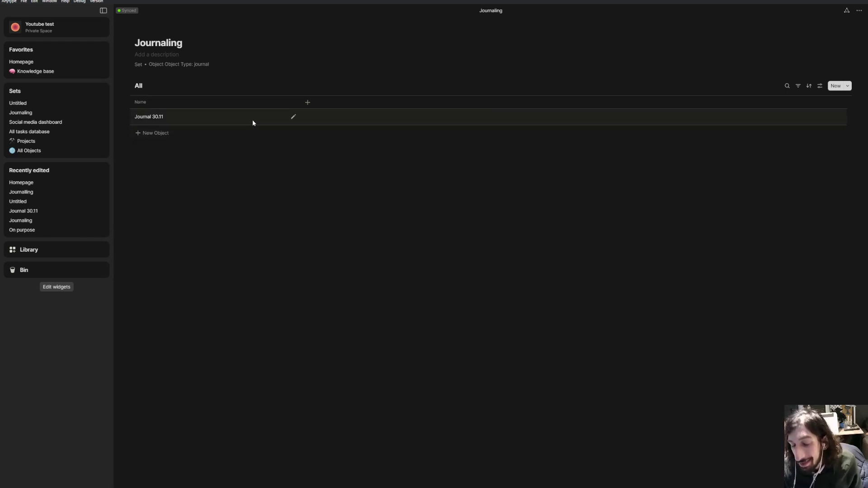
left_click(47, 63)
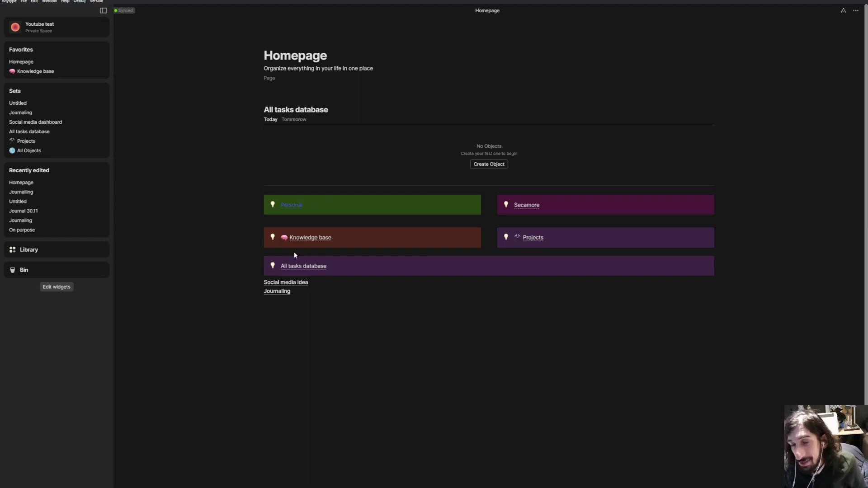
- Preview the Journal 30.11 entry in the Journaling set, then return to the Homepage
left_click(284, 293)
left_click(174, 117)
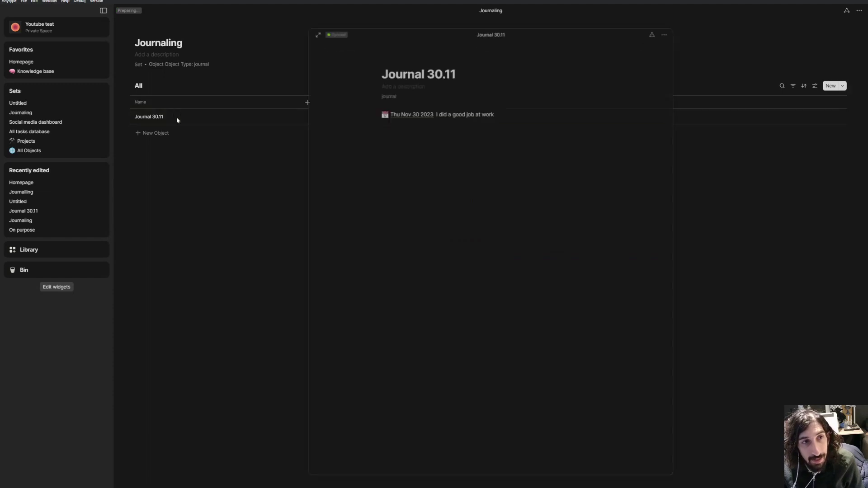
left_click(177, 118)
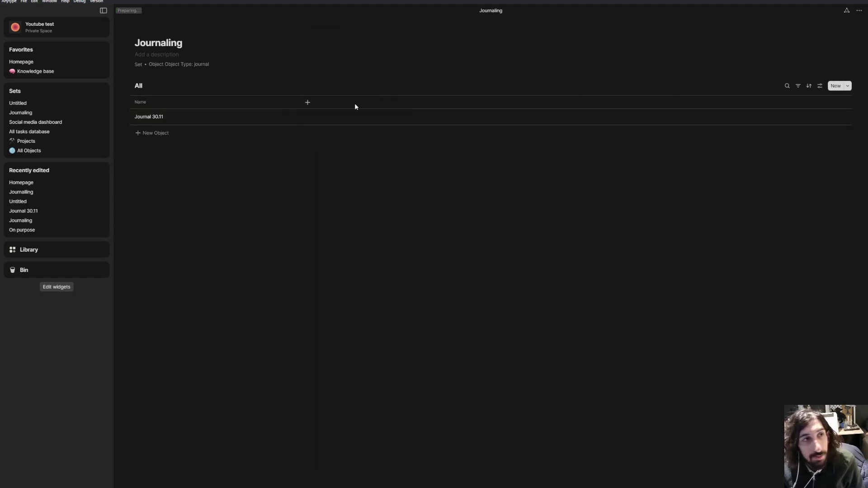
left_click(35, 61)
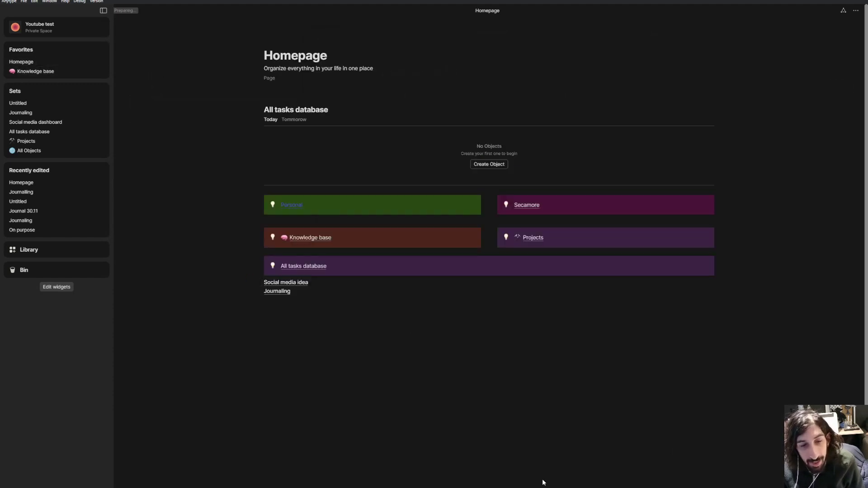
- Search for '30.' and open the Mon Jan 30 2023 date page
key("ctrl+s")
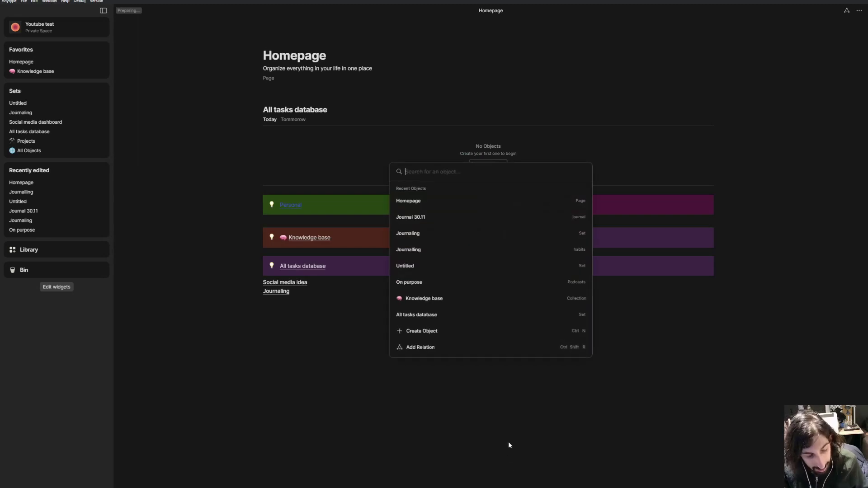
type("30.")
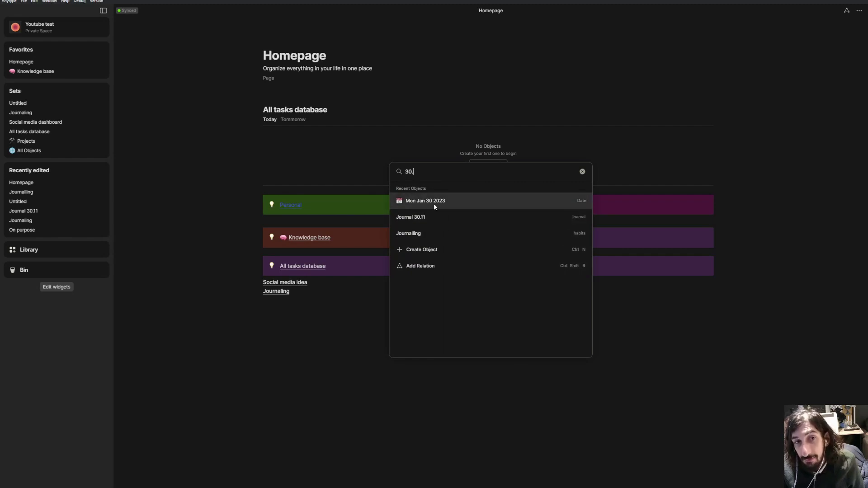
left_click(583, 172)
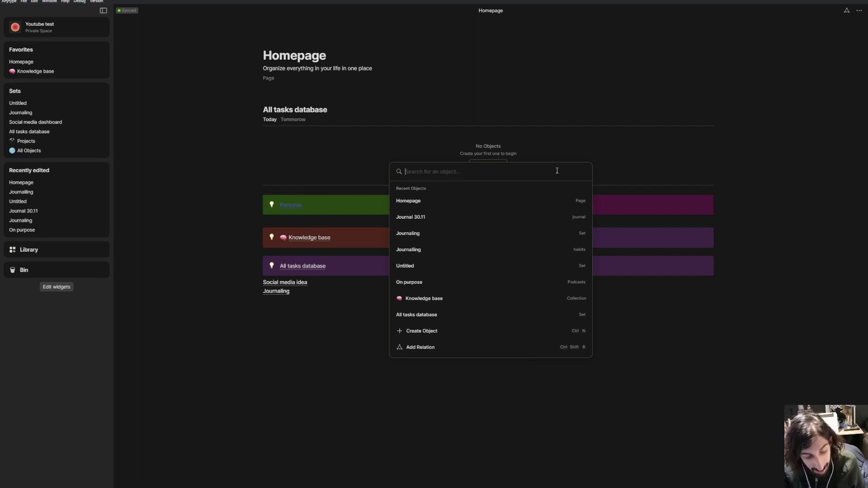
type("januar")
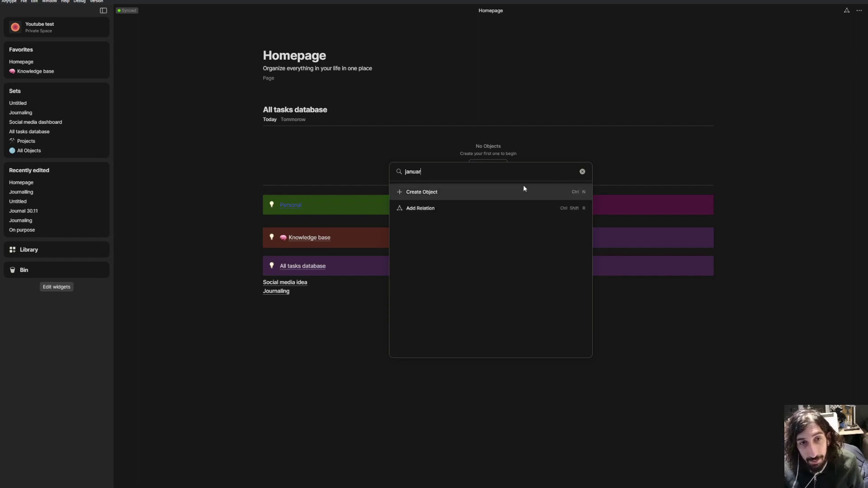
left_click(583, 172)
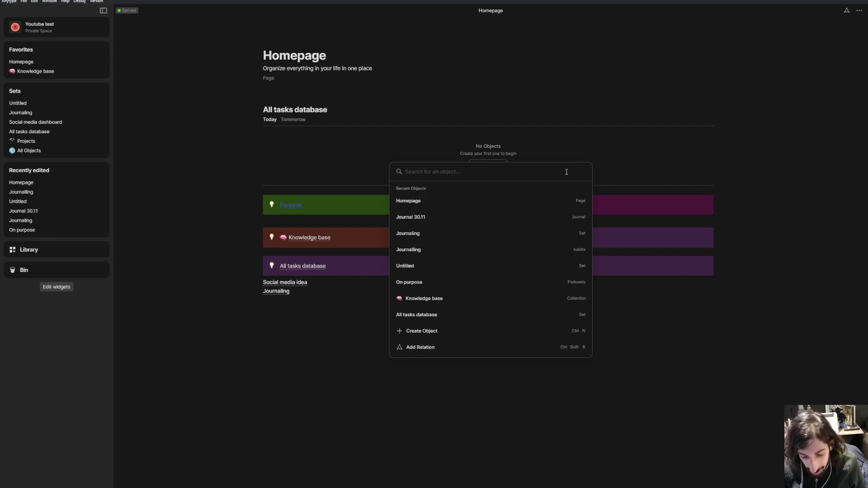
type("30.")
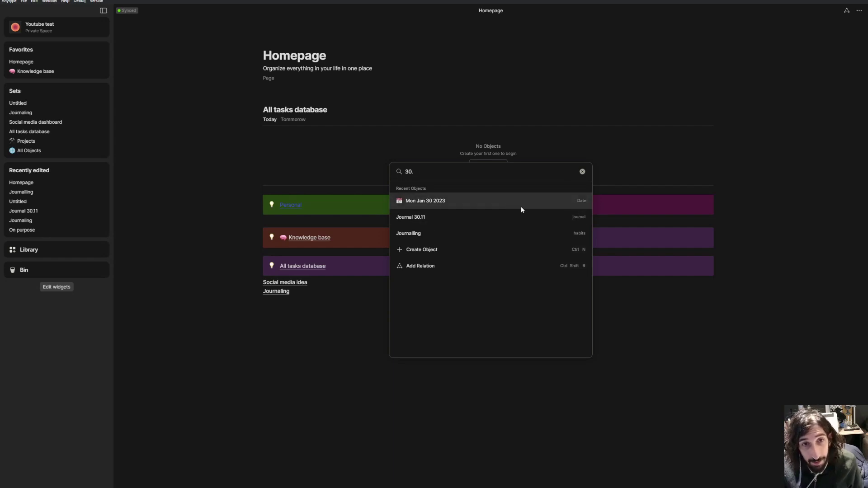
left_click(423, 200)
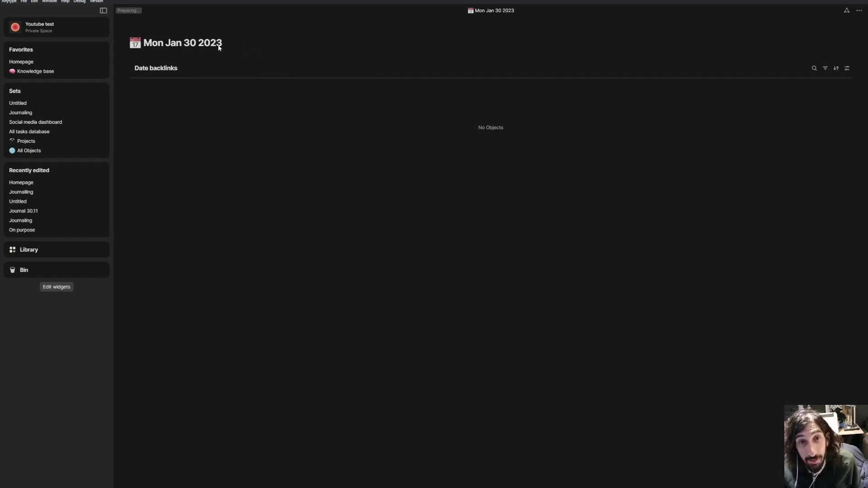
key("alt+Left")
key("alt+Right")
- Go back from the Mon Jan 30 2023 date page to the Homepage with Alt+Left
key("alt+Left")
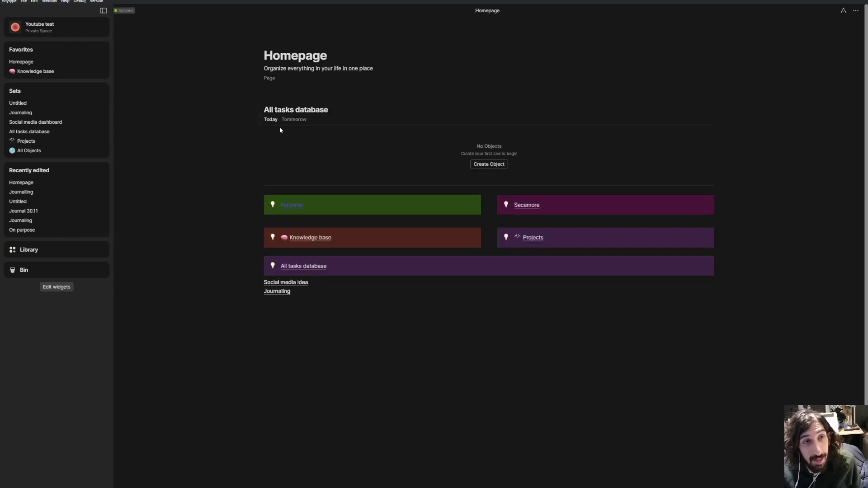